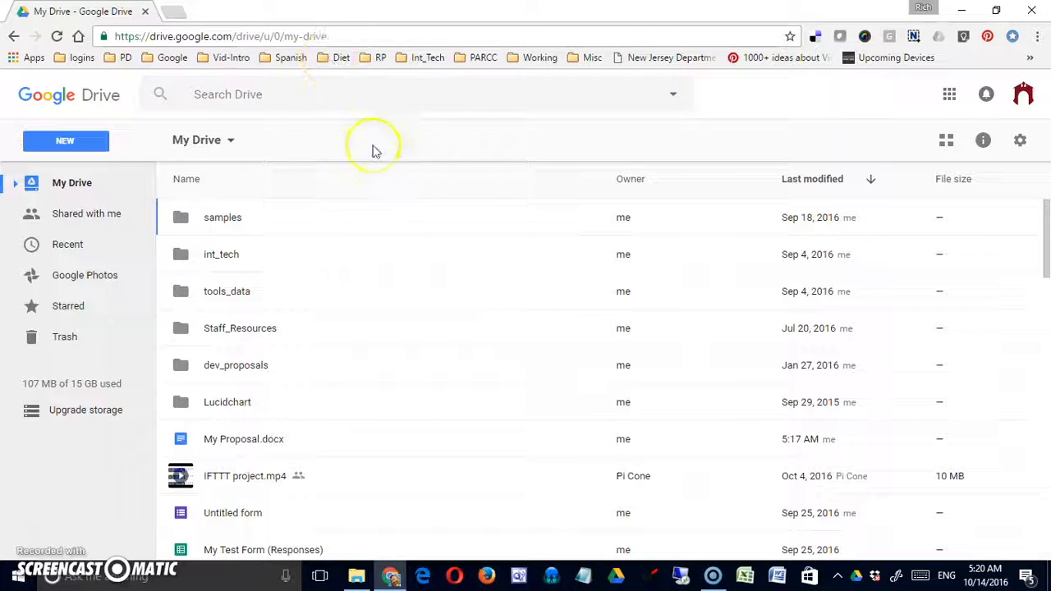
- Select My Proposal.docx and open its Share dialog from the right-click menu
{"action": "left_click", "coordinate": [217, 441]}
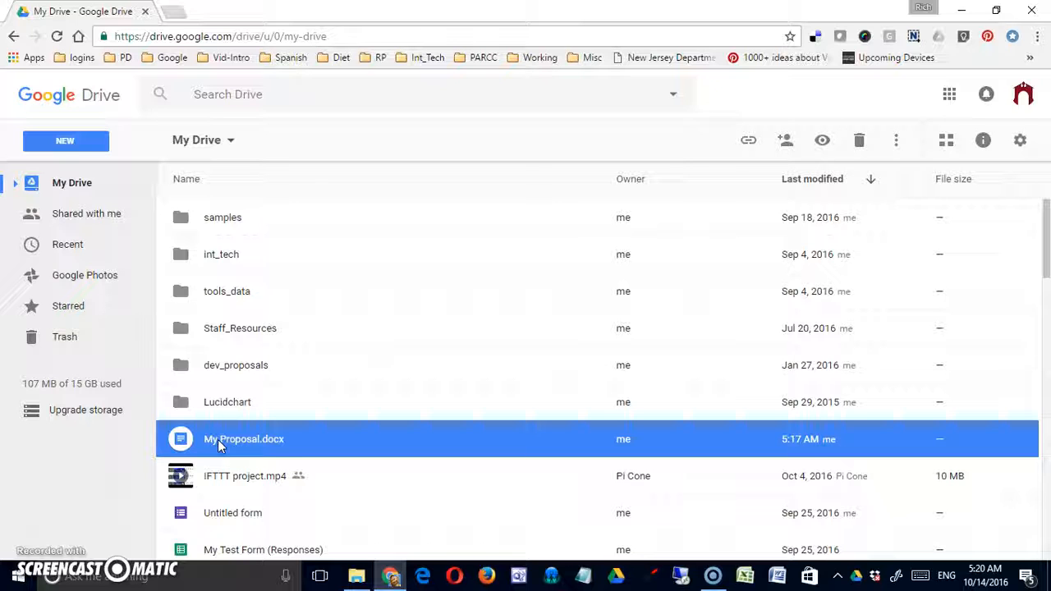
{"action": "right_click", "coordinate": [217, 439]}
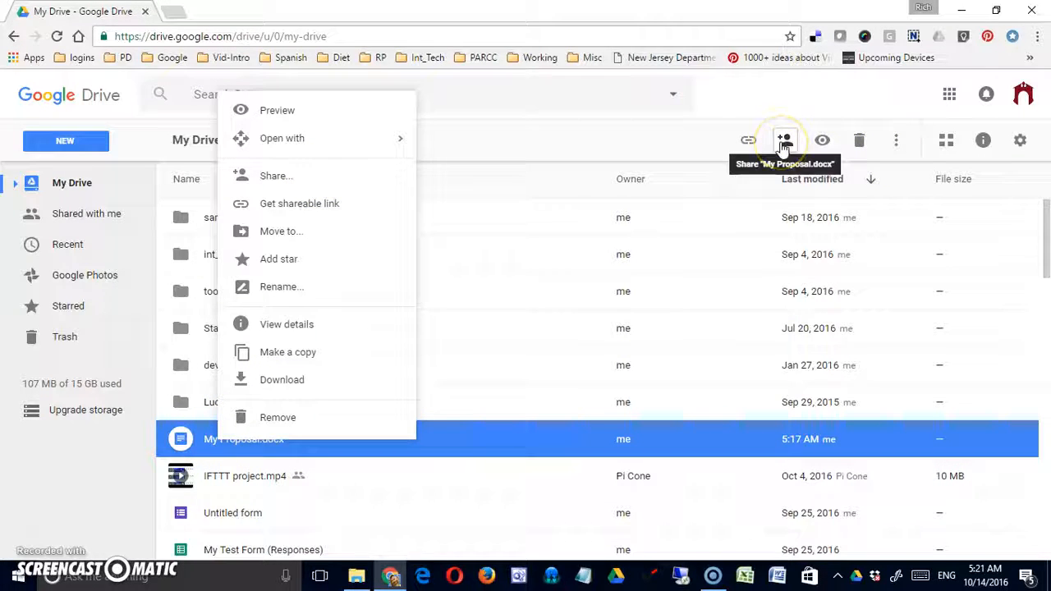
{"action": "left_click", "coordinate": [344, 177]}
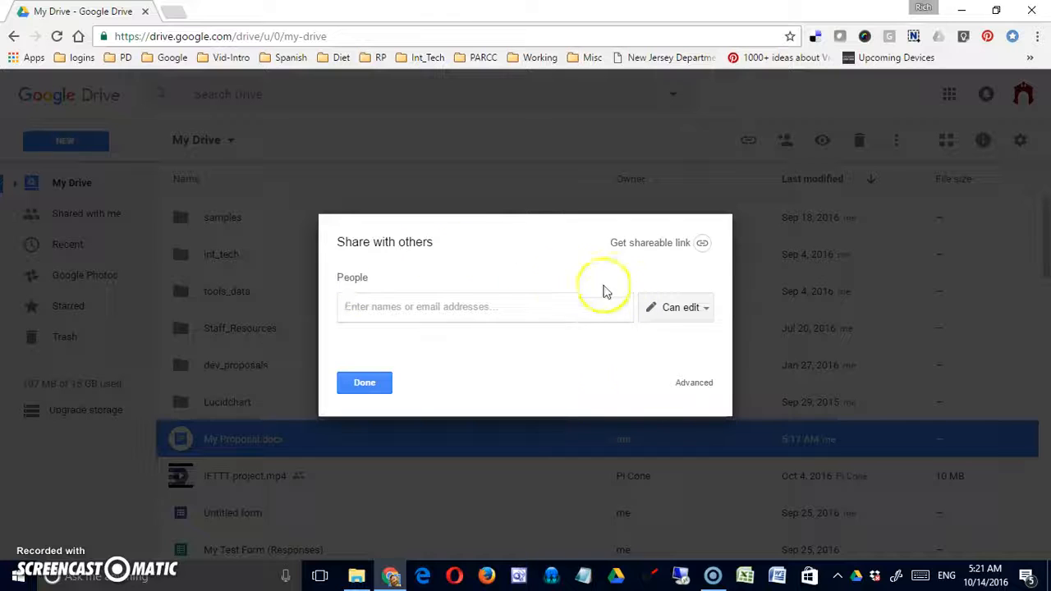
- Enter the collaborator's e-mail address as a recipient and open its Can edit permission list
{"action": "left_click", "coordinate": [404, 306]}
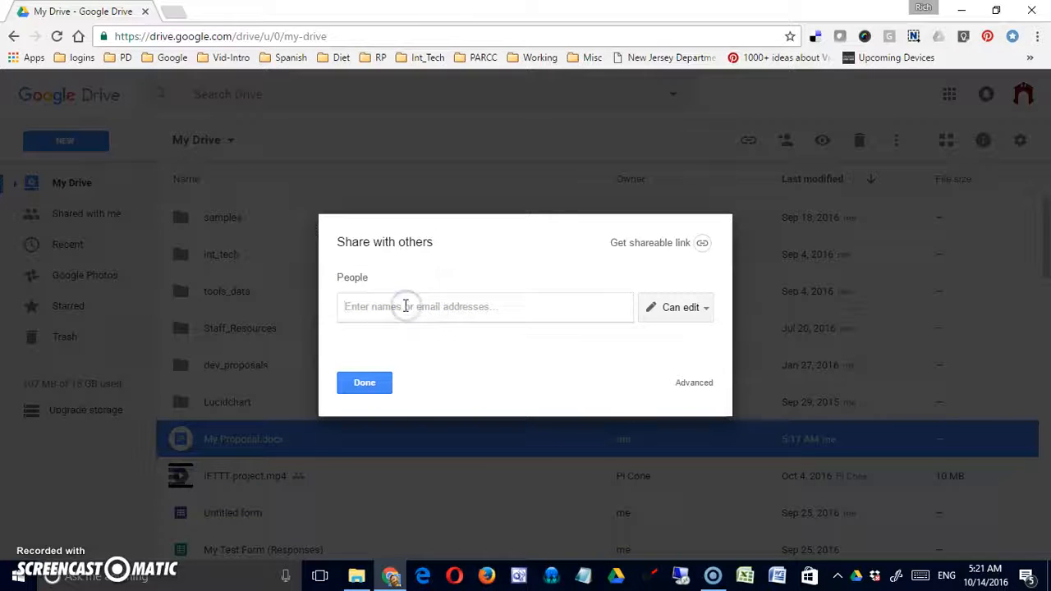
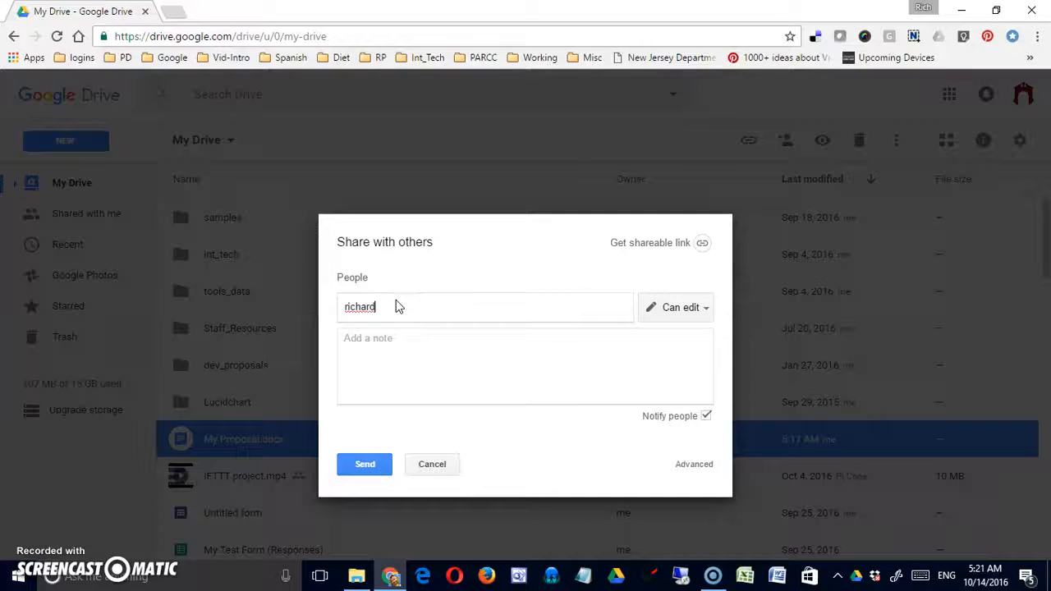
{"action": "left_click", "coordinate": [461, 358]}
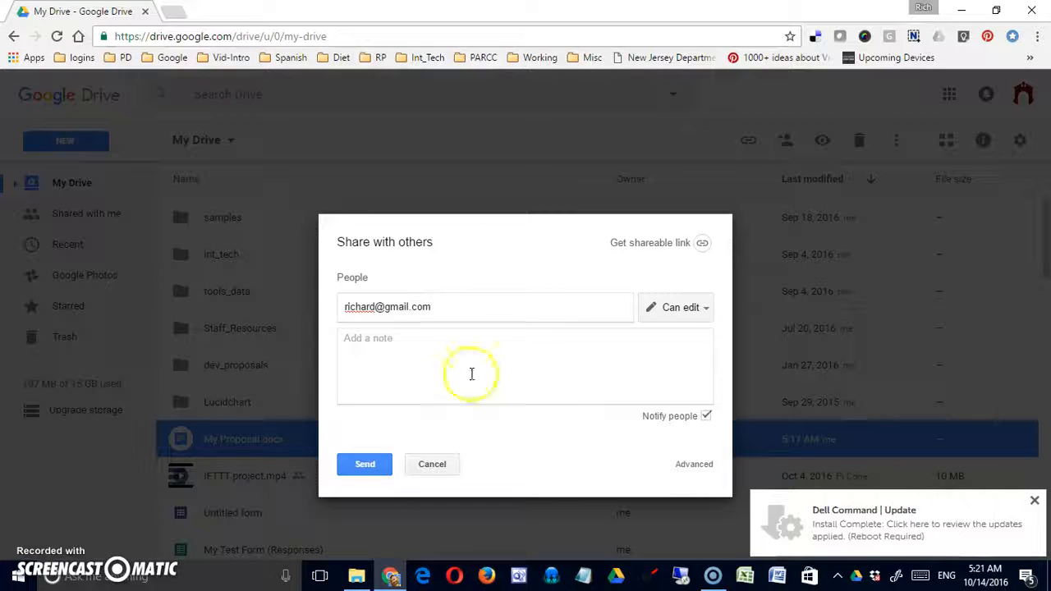
{"action": "left_click", "coordinate": [1034, 501]}
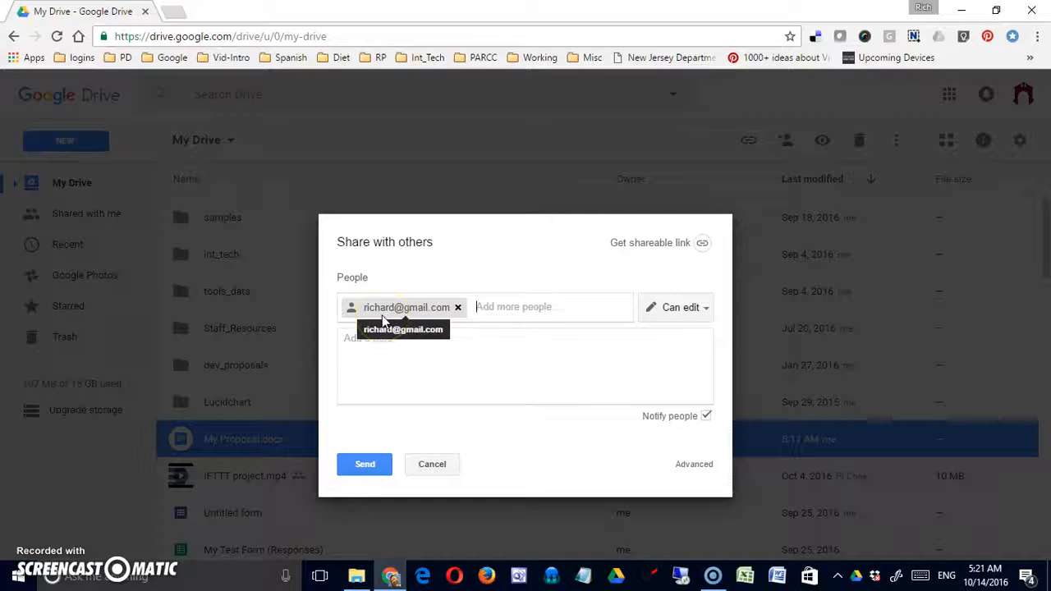
{"action": "left_click", "coordinate": [705, 307]}
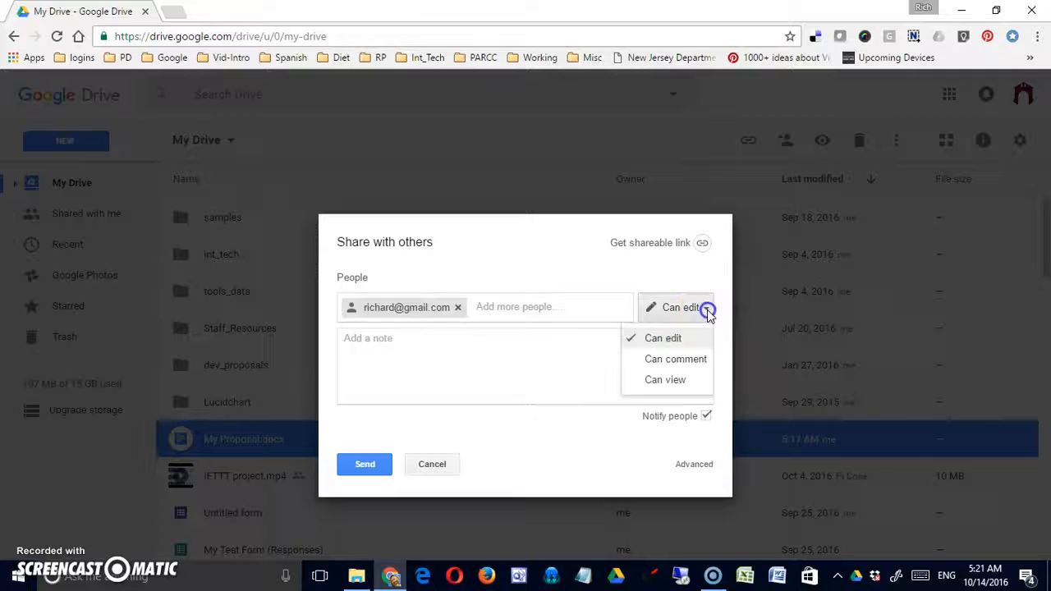
{"action": "left_click", "coordinate": [665, 366]}
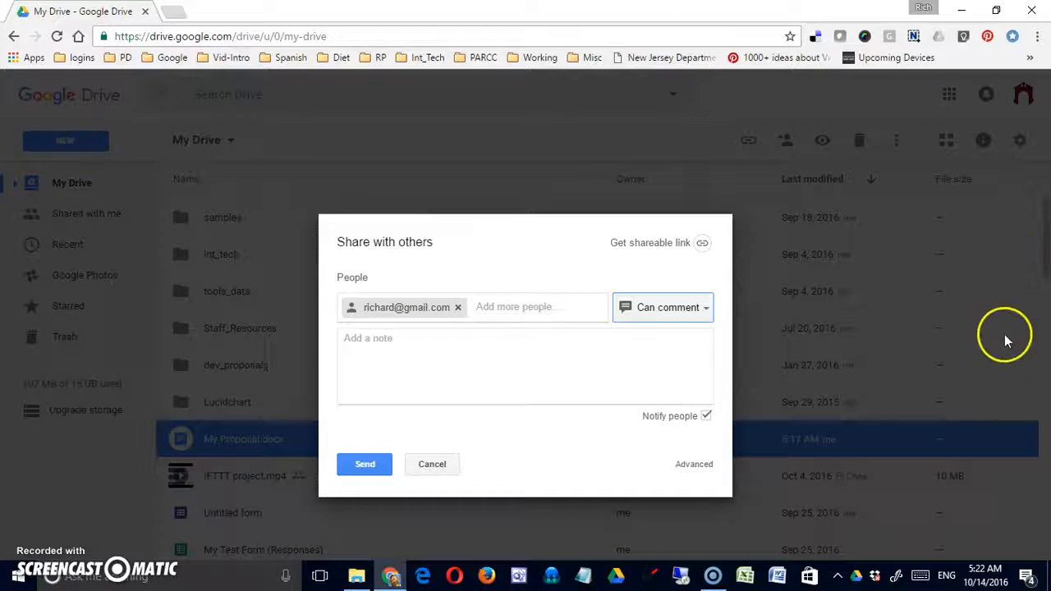
{"action": "left_click", "coordinate": [692, 307]}
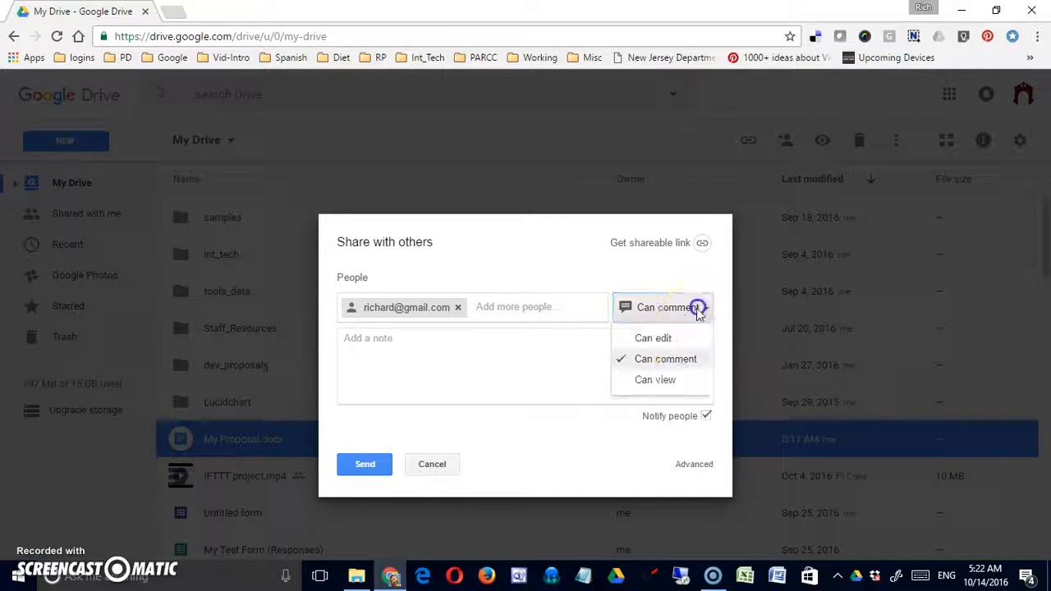
{"action": "left_click", "coordinate": [657, 379]}
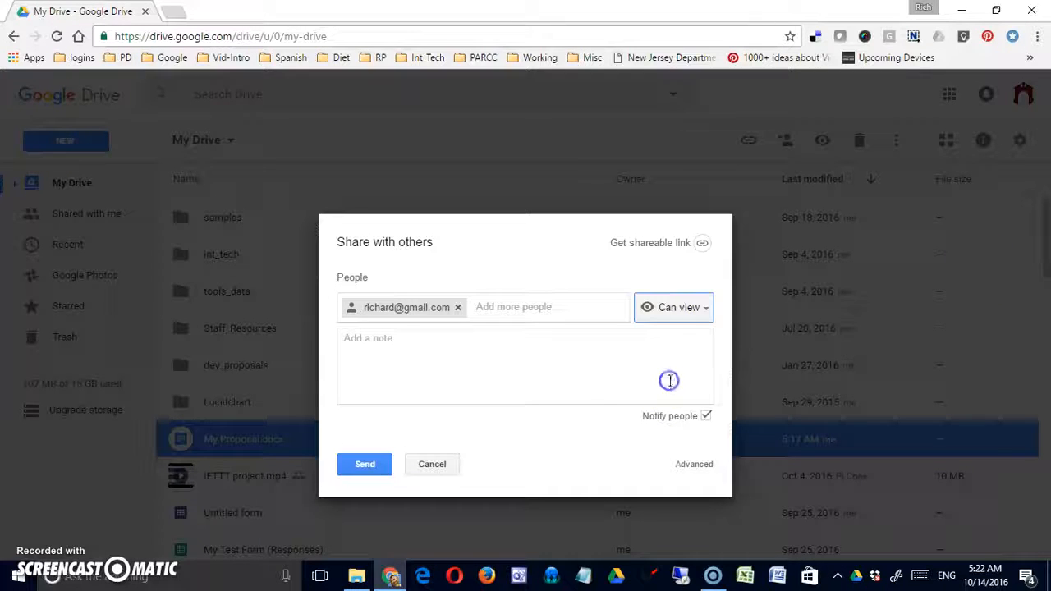
{"action": "left_click", "coordinate": [692, 308]}
{"action": "left_click", "coordinate": [684, 336]}
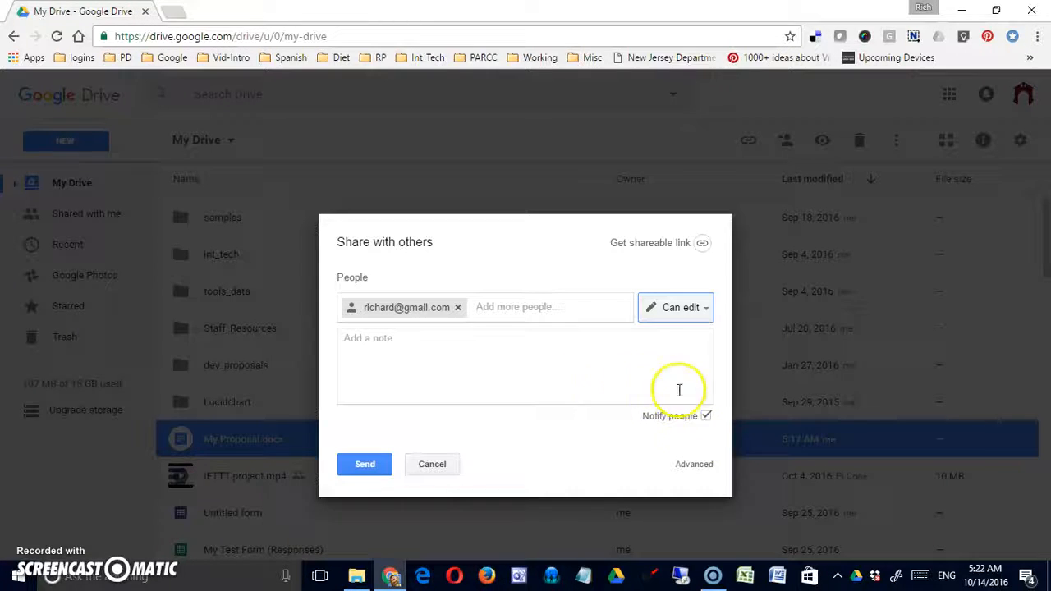
- Add the note 'Let me know what you think.' to the share invitation
{"action": "left_click", "coordinate": [523, 354]}
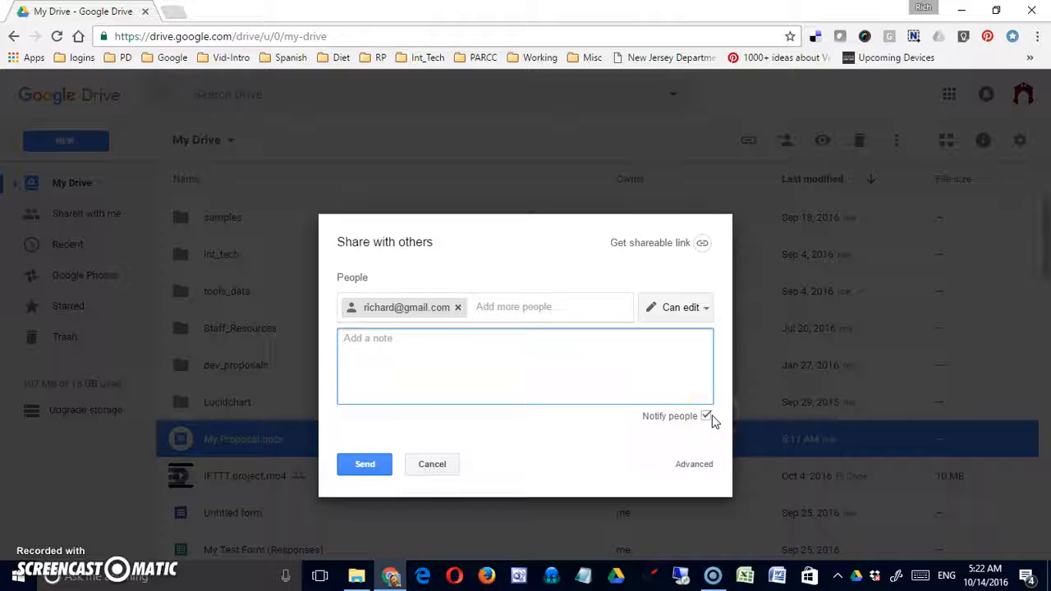
{"action": "type", "text": "Let me know what you"}
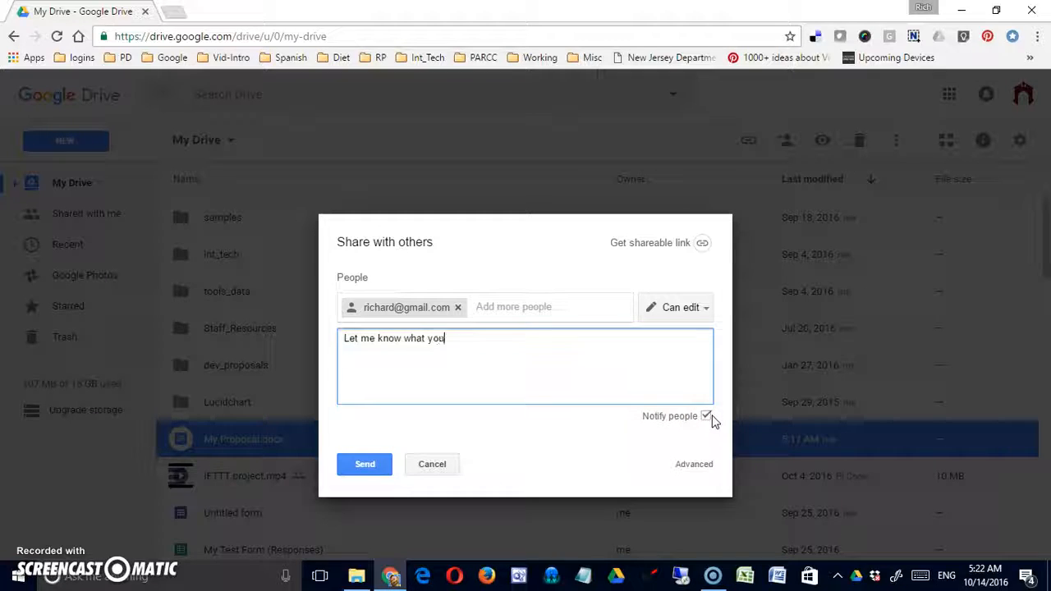
{"action": "type", "text": " think."}
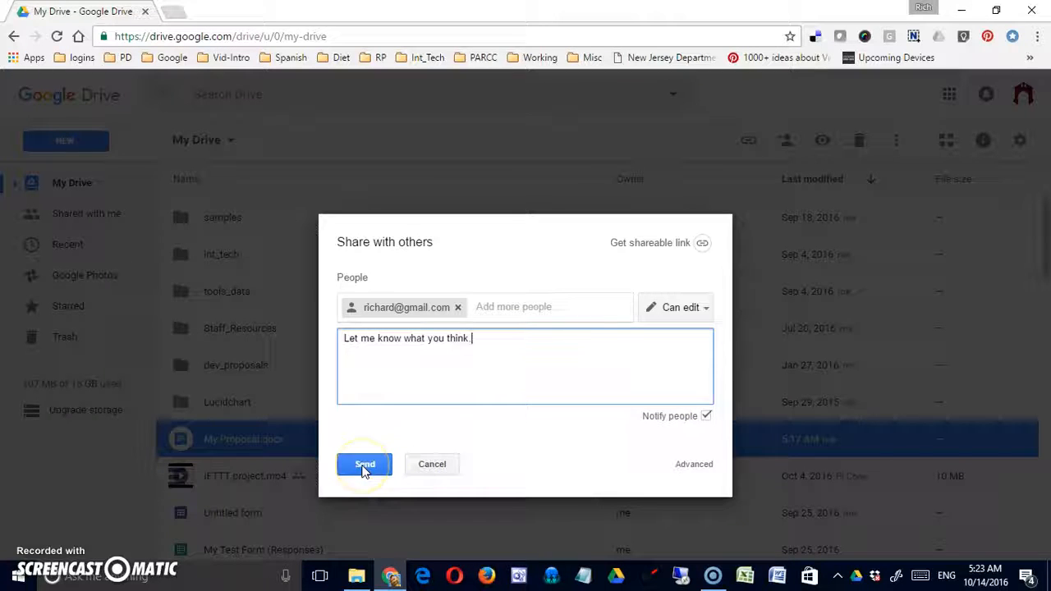
{"action": "type", "text": "."}
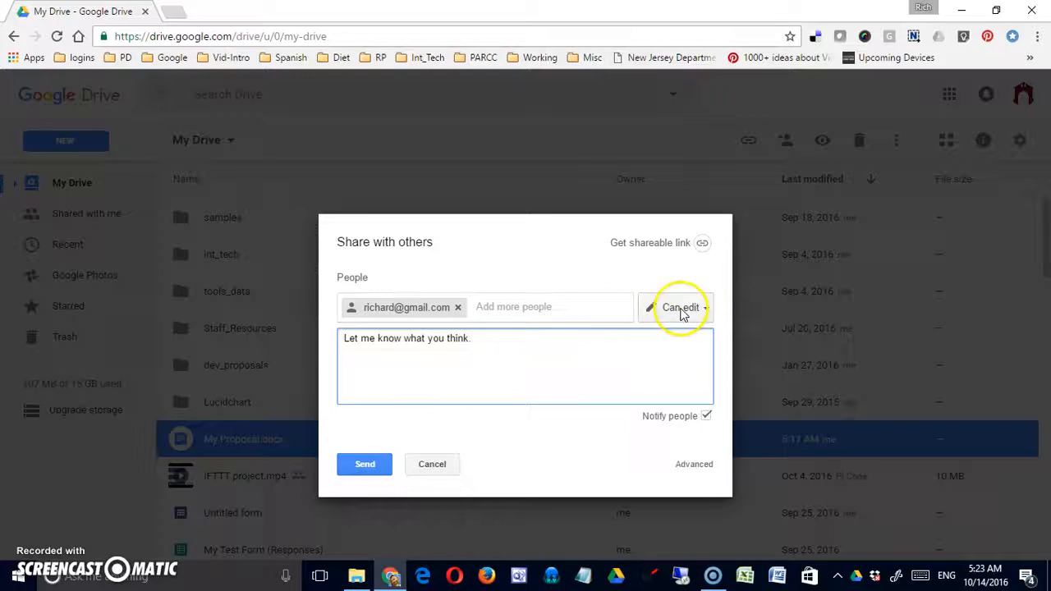
- Add a second collaborator's e-mail, send the invitation to both, and close the sharing window
{"action": "left_click", "coordinate": [513, 306]}
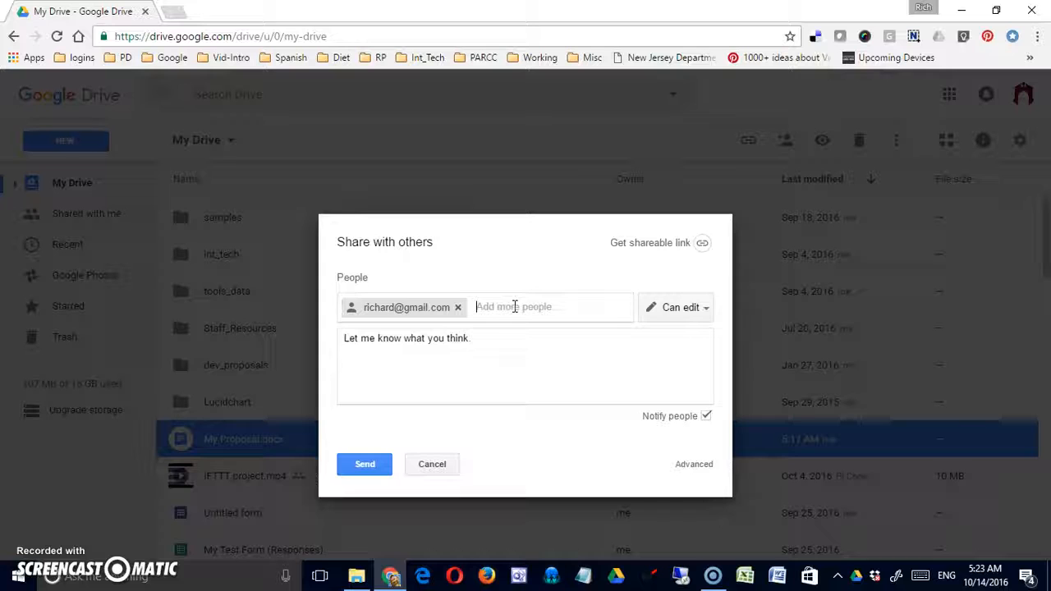
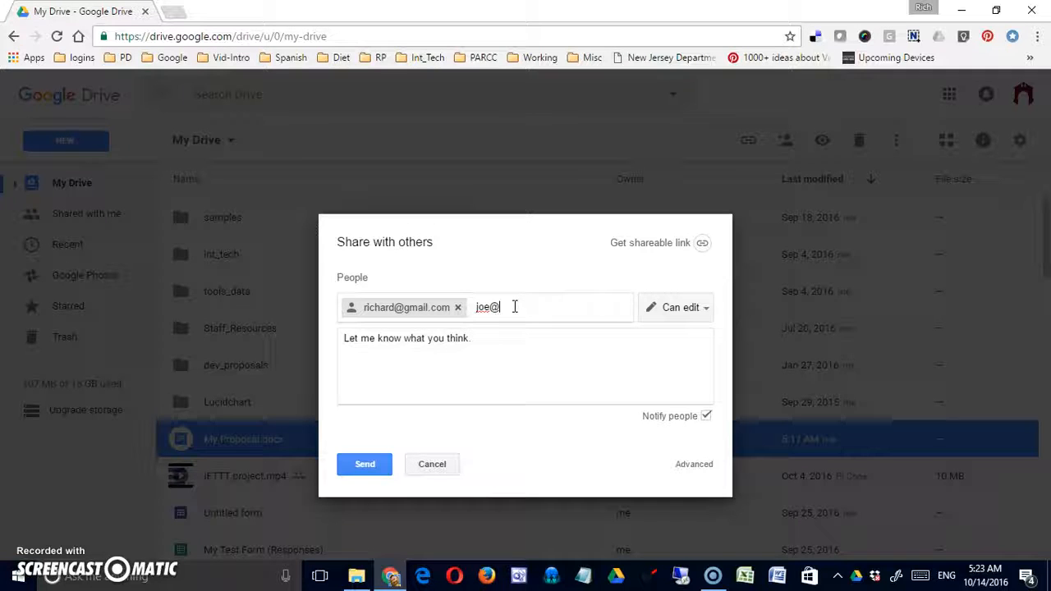
{"action": "key", "text": "Return"}
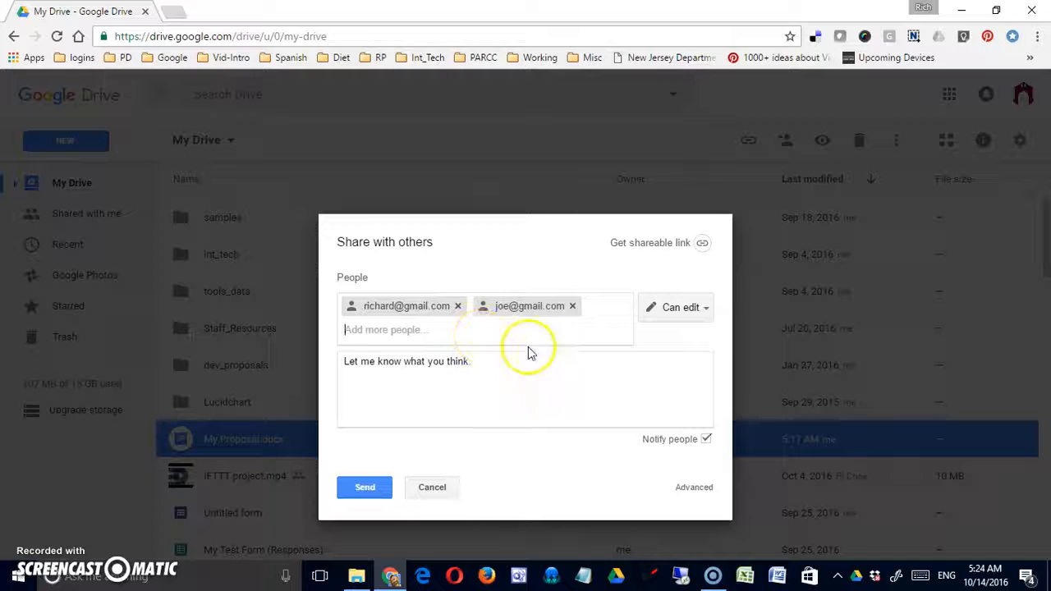
{"action": "left_click", "coordinate": [505, 331]}
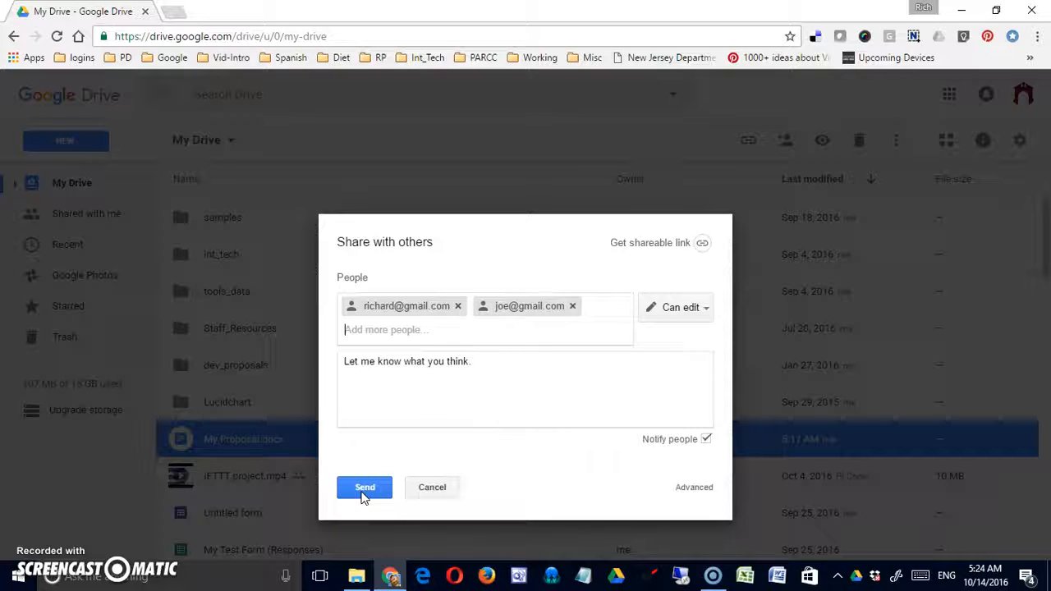
{"action": "left_click", "coordinate": [442, 490]}
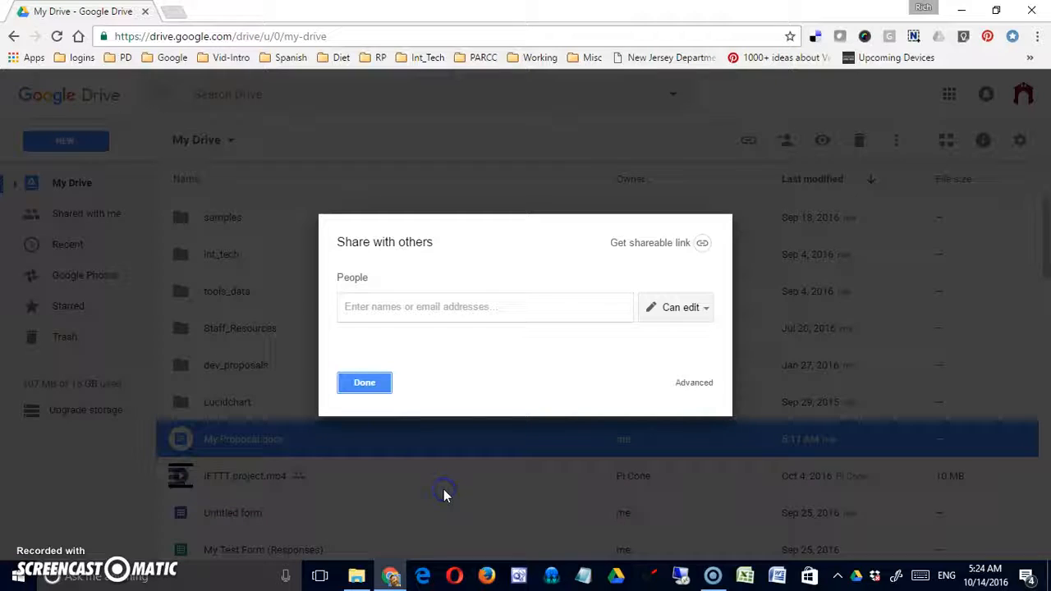
{"action": "left_click", "coordinate": [375, 382]}
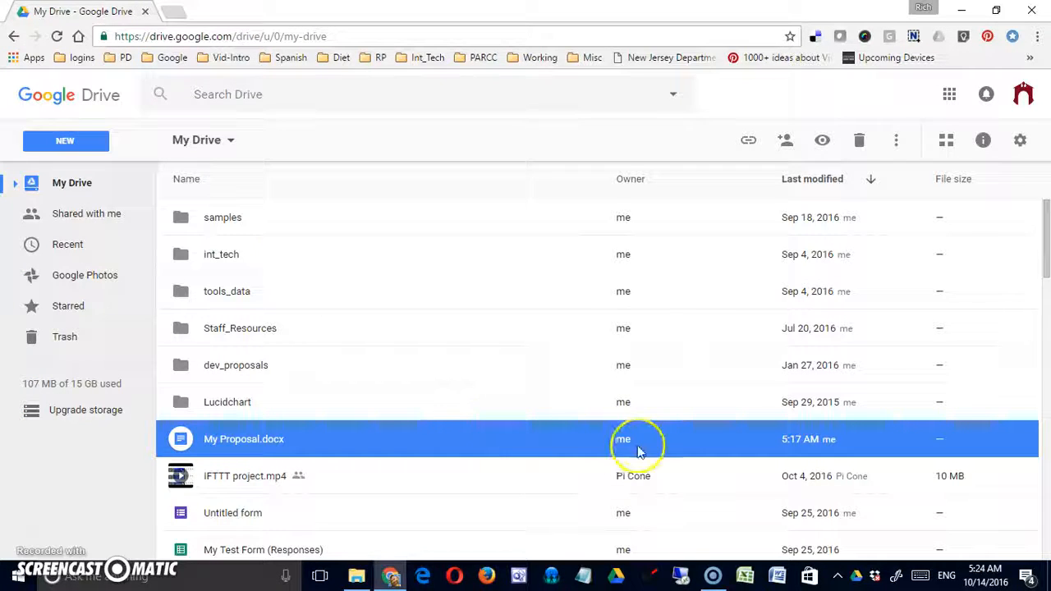
- Reopen sharing for My Proposal.docx and switch to the detailed Sharing settings
{"action": "right_click", "coordinate": [235, 443]}
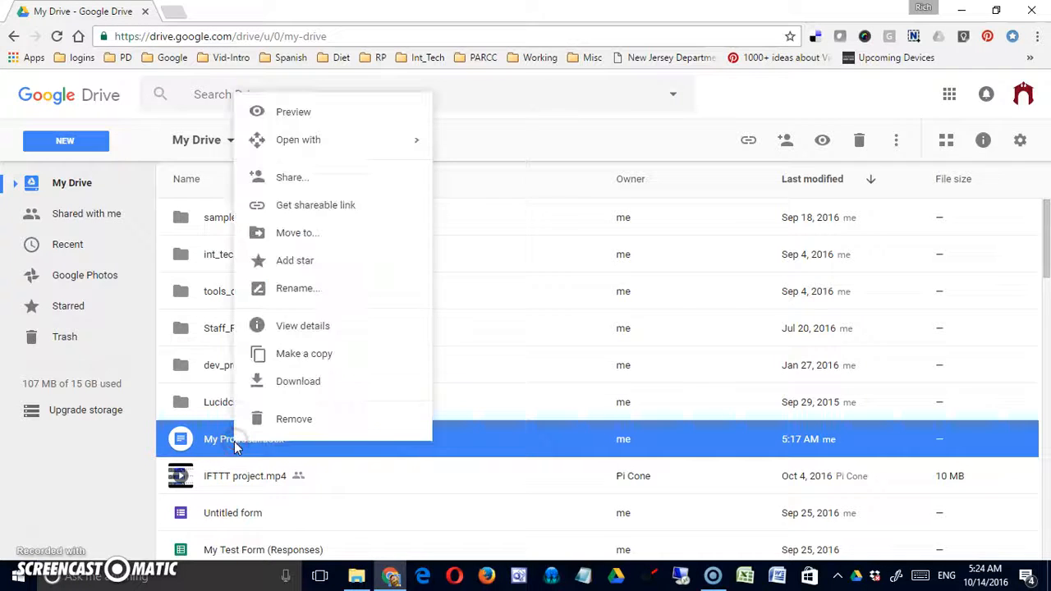
{"action": "left_click", "coordinate": [343, 181]}
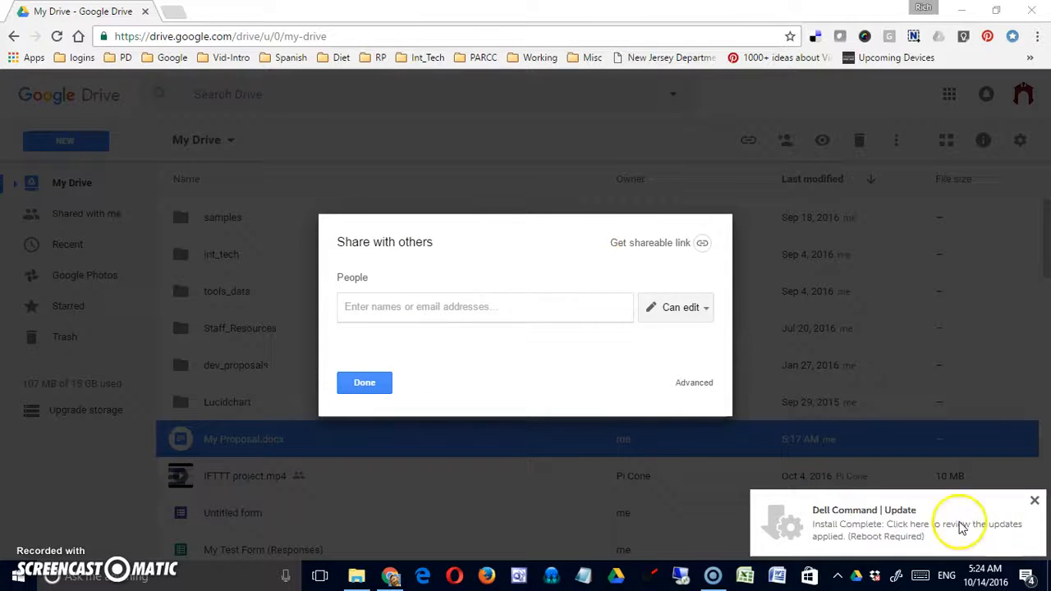
{"action": "left_click", "coordinate": [1034, 502]}
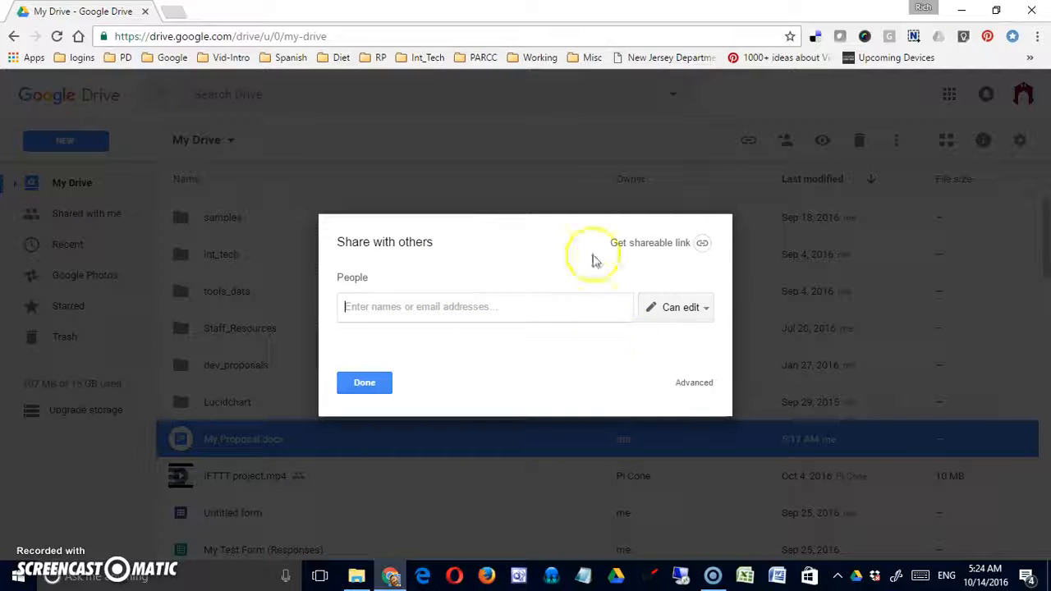
{"action": "left_click", "coordinate": [706, 386]}
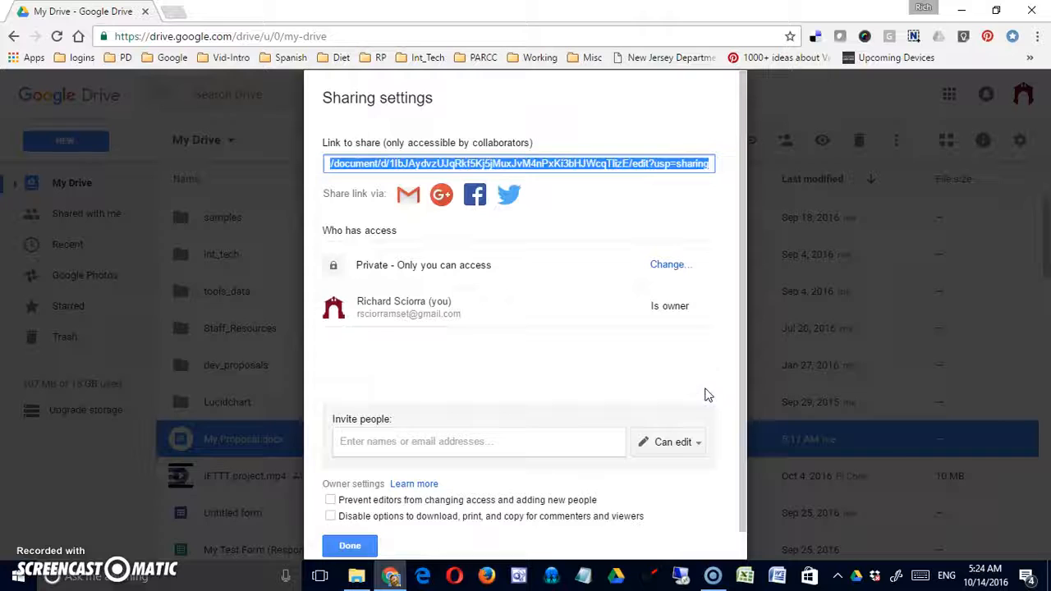
{"action": "left_click_drag", "start_coordinate": [742, 400], "coordinate": [746, 360]}
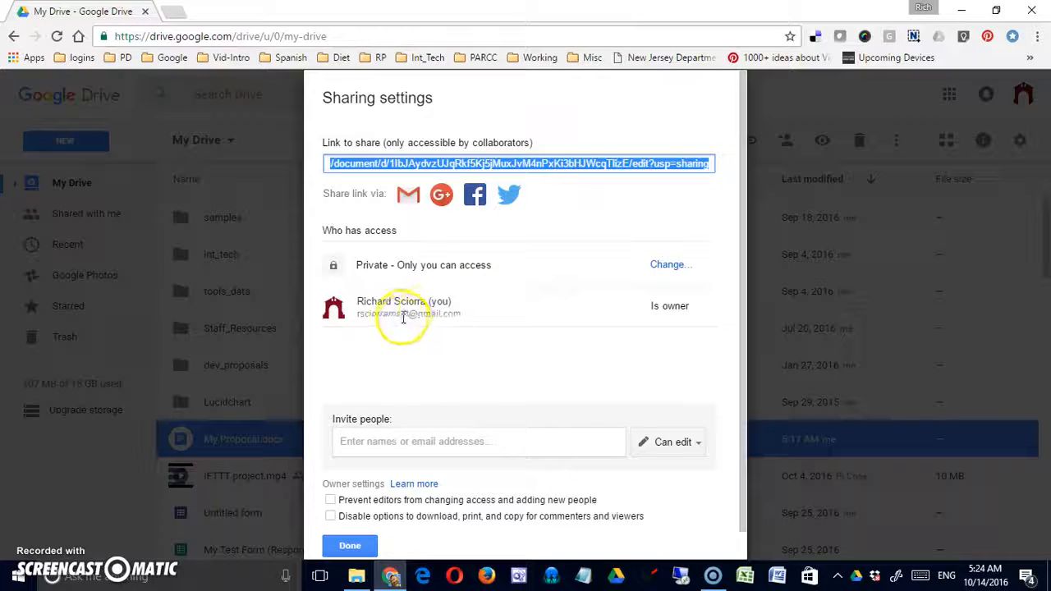
- Invite the collaborator's address with Can edit and Notify people unchecked
{"action": "left_click", "coordinate": [433, 444]}
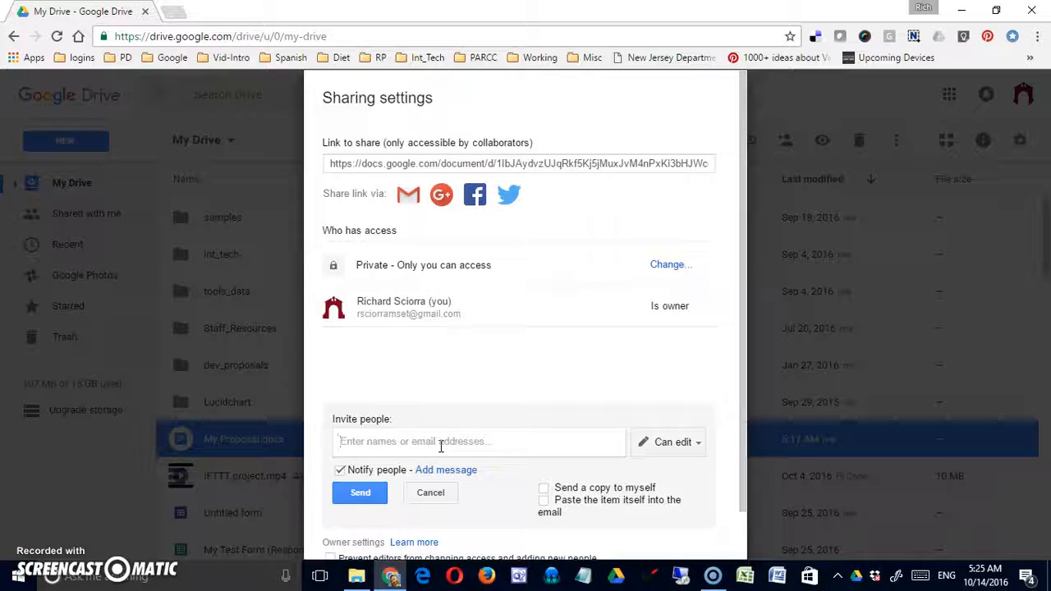
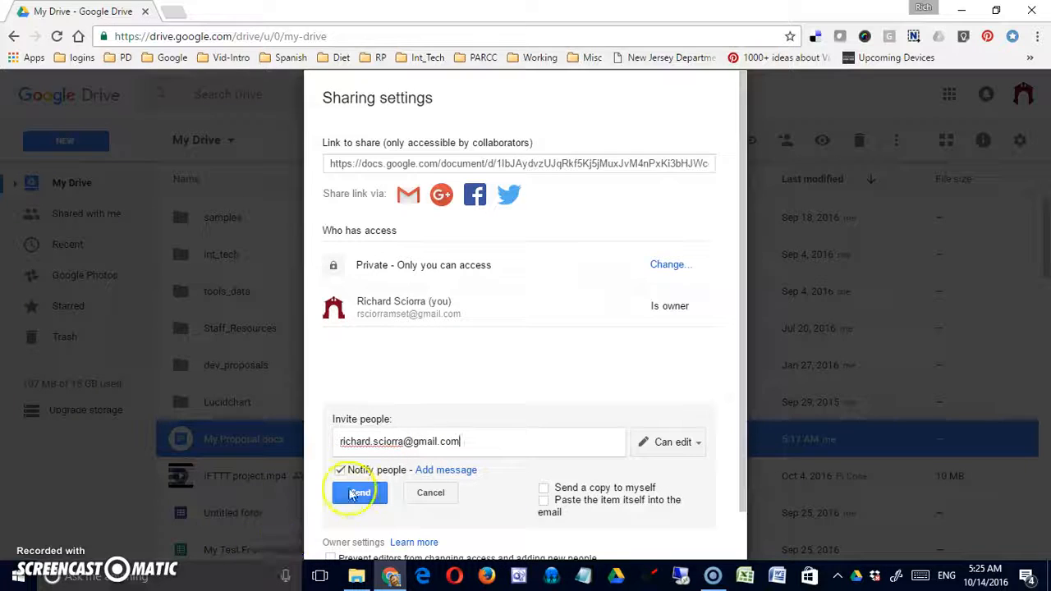
{"action": "left_click", "coordinate": [339, 473]}
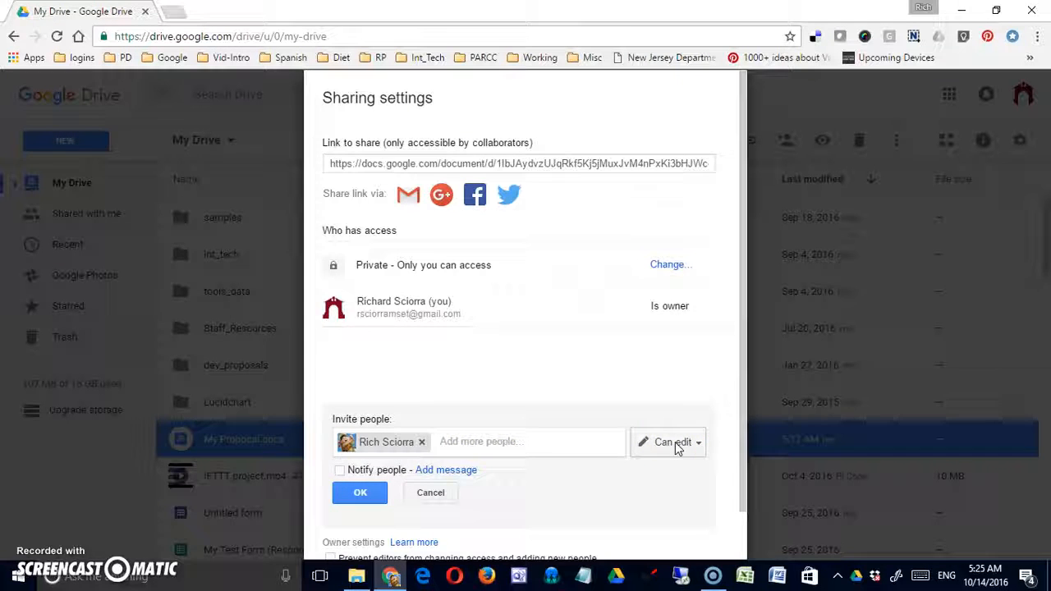
- Block editor resharing and viewer download/print/copy, then save without sending invitations
{"action": "scroll", "coordinate": [565, 489], "scroll_direction": "down", "scroll_amount": 1}
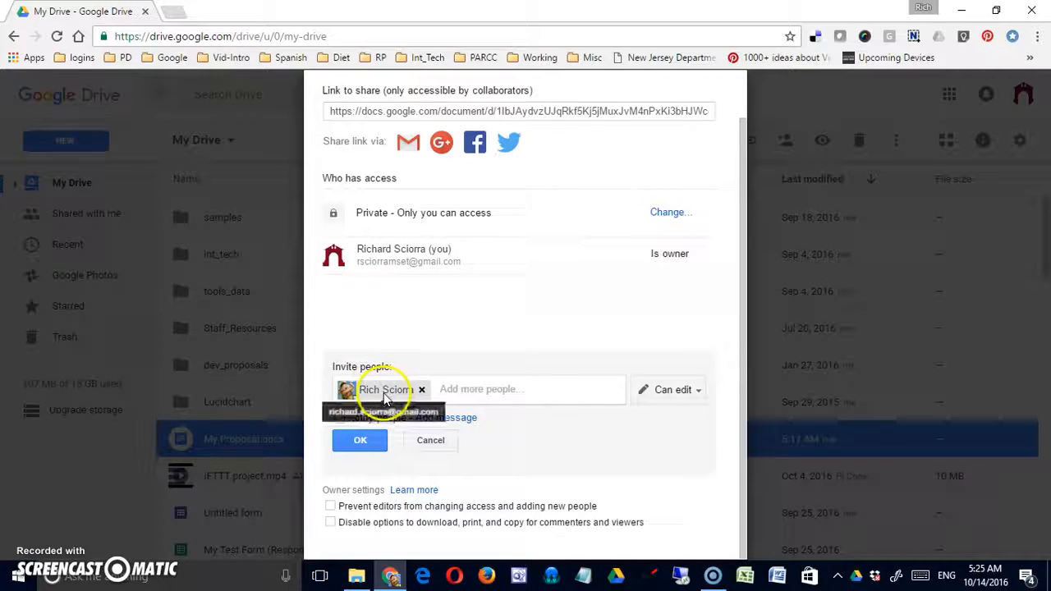
{"action": "left_click", "coordinate": [331, 507]}
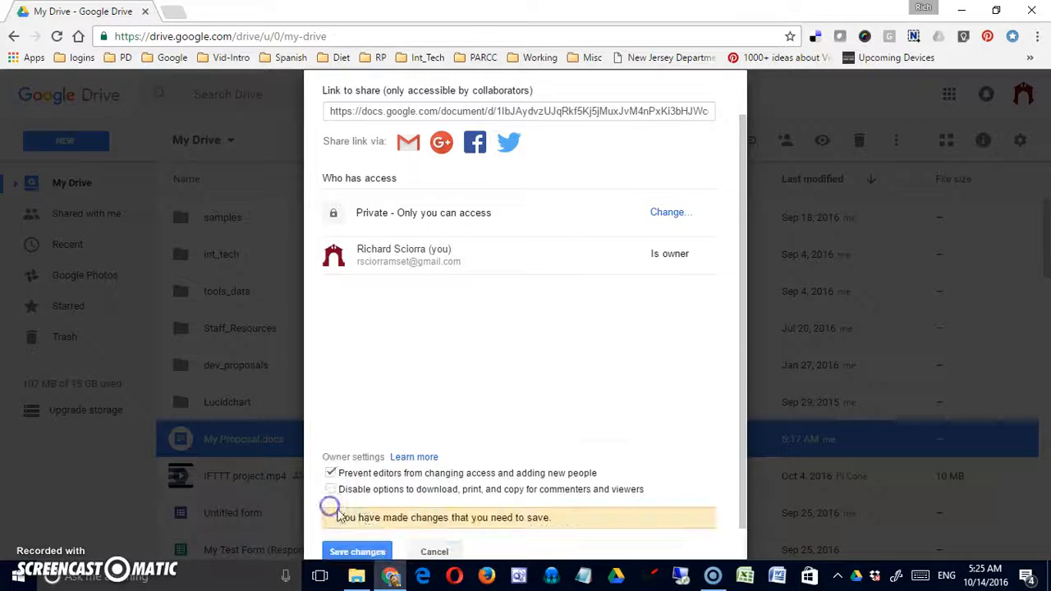
{"action": "scroll", "coordinate": [414, 515], "scroll_direction": "down", "scroll_amount": 1}
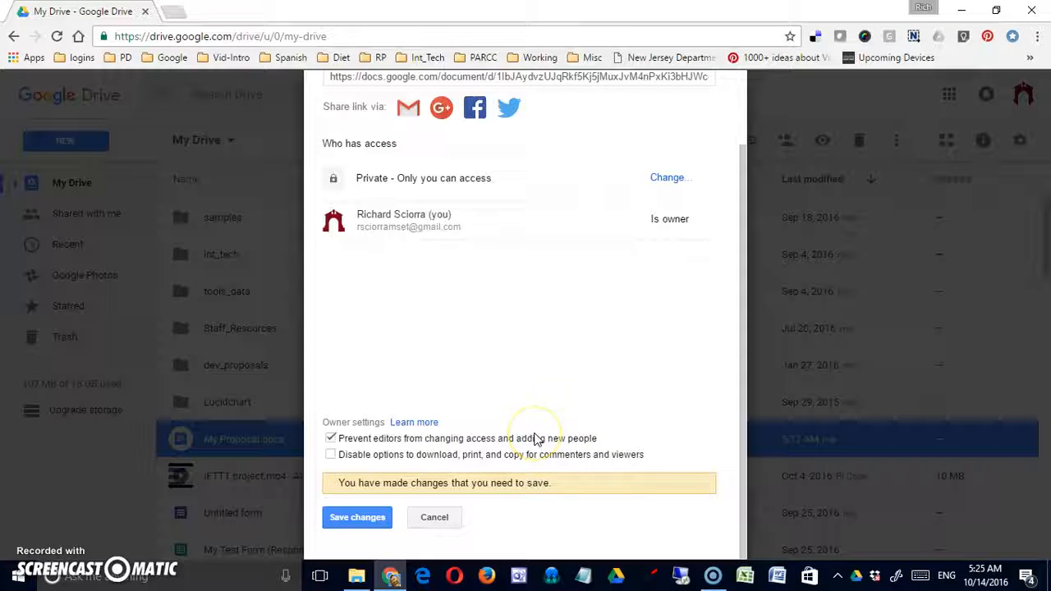
{"action": "left_click", "coordinate": [333, 457]}
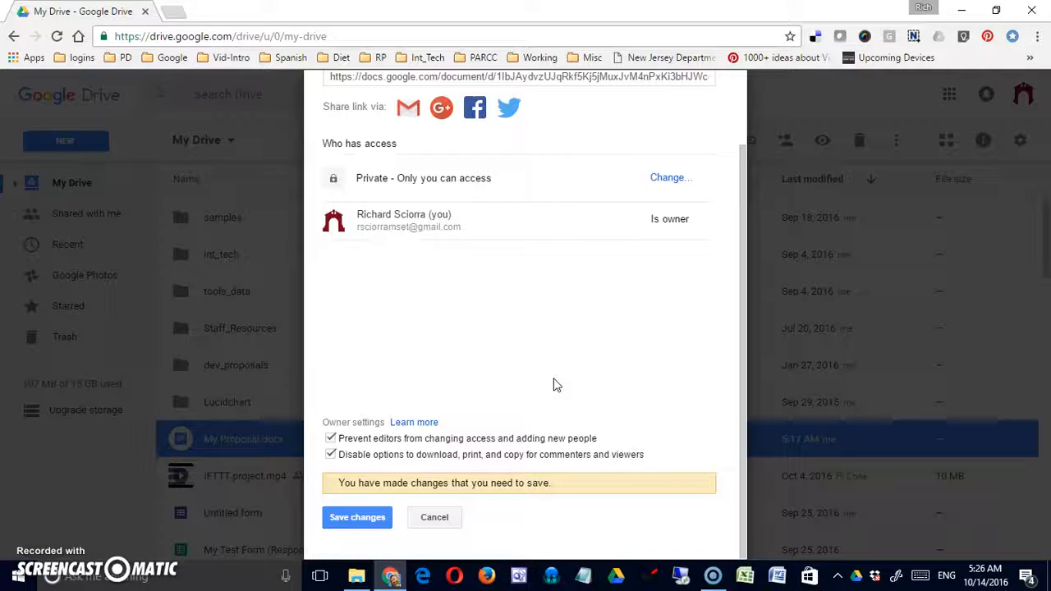
{"action": "scroll", "coordinate": [556, 384], "scroll_direction": "up", "scroll_amount": 1}
{"action": "scroll", "coordinate": [556, 384], "scroll_direction": "down", "scroll_amount": 1}
{"action": "left_click", "coordinate": [360, 519]}
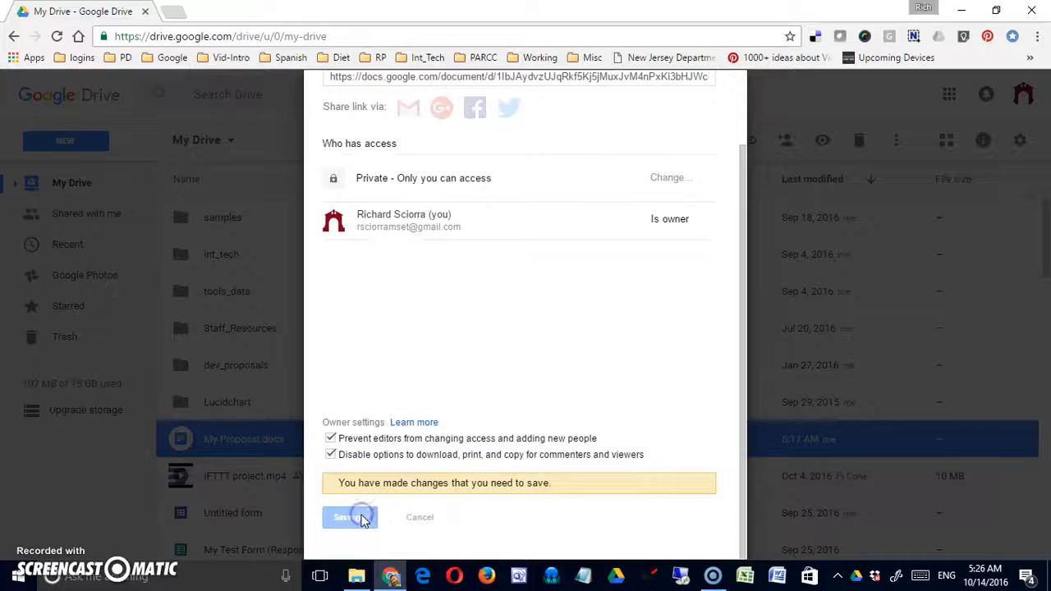
{"action": "left_click", "coordinate": [372, 444]}
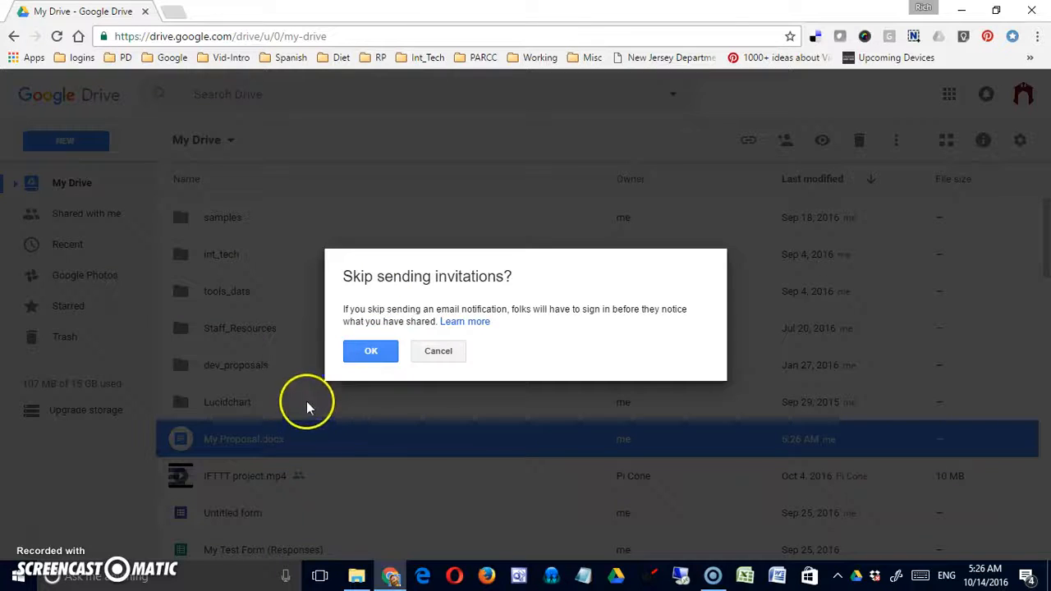
{"action": "left_click", "coordinate": [371, 352]}
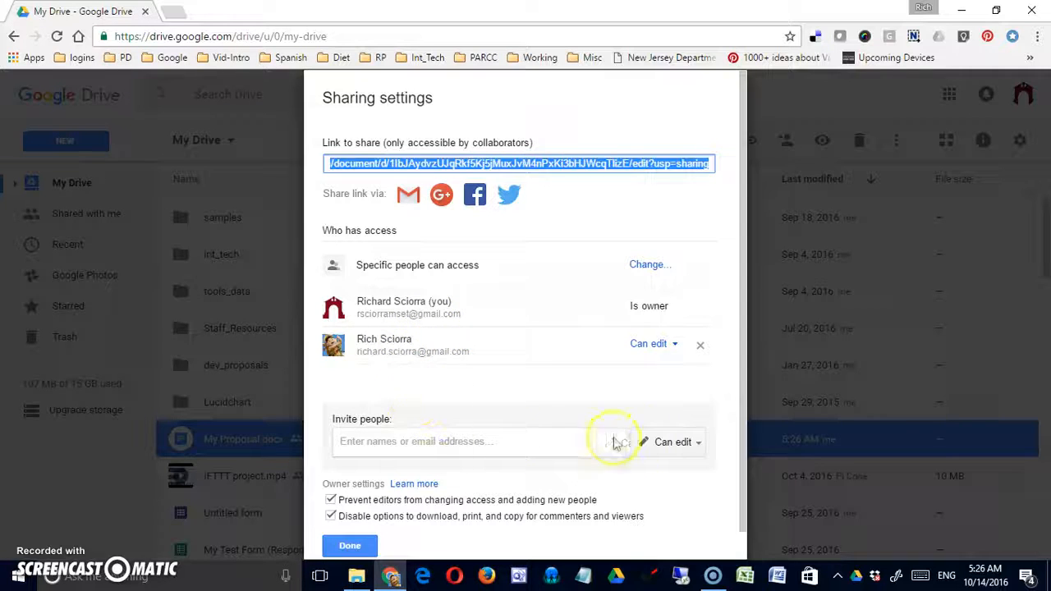
- Set new invitees to Can comment, invite the collaborator's second address, and send
{"action": "left_click", "coordinate": [698, 444]}
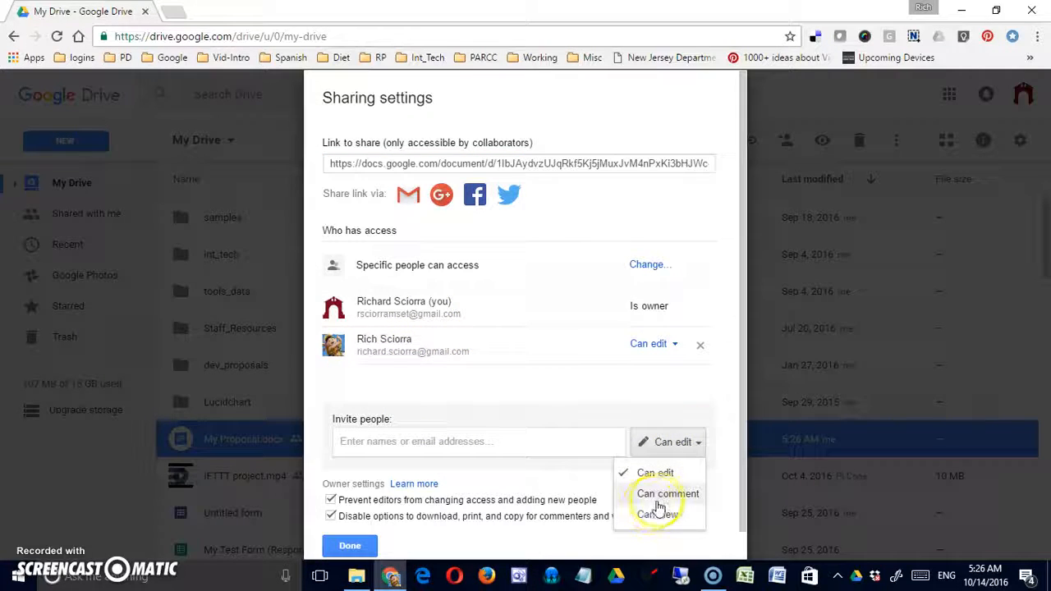
{"action": "left_click", "coordinate": [653, 493]}
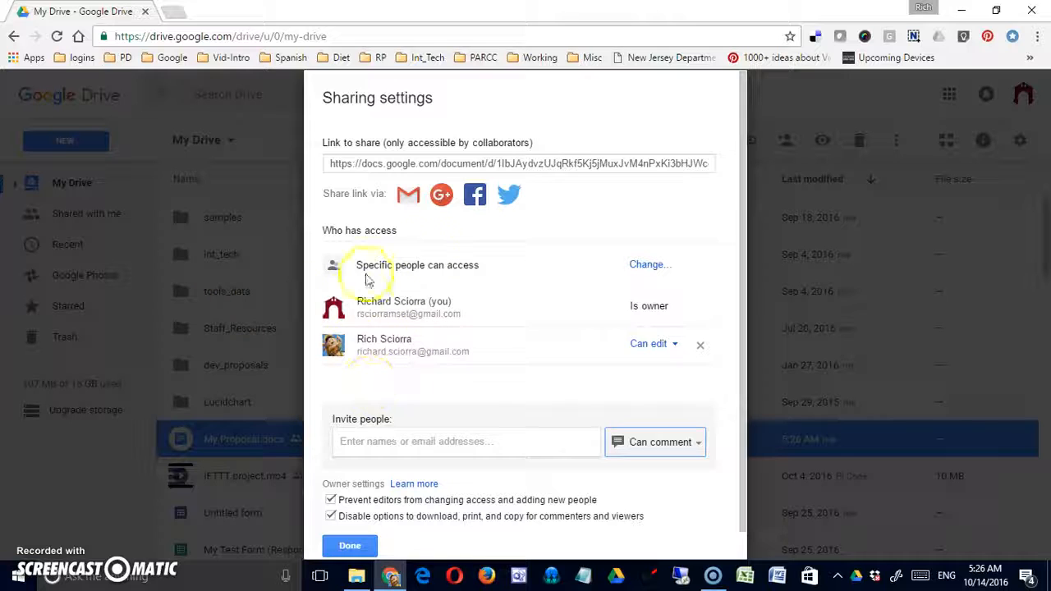
{"action": "left_click", "coordinate": [446, 440]}
{"action": "left_click", "coordinate": [452, 439]}
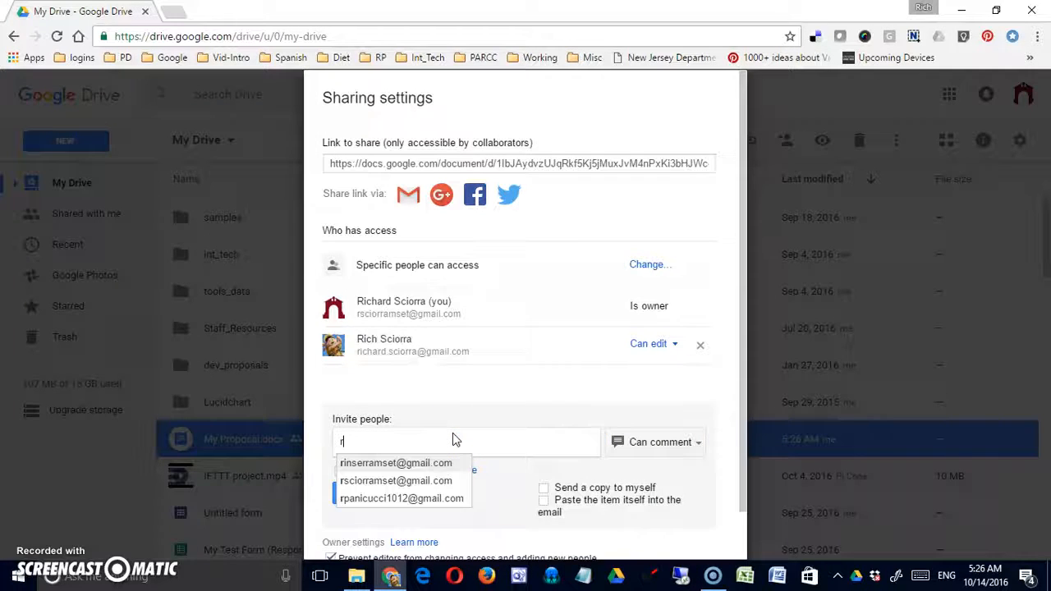
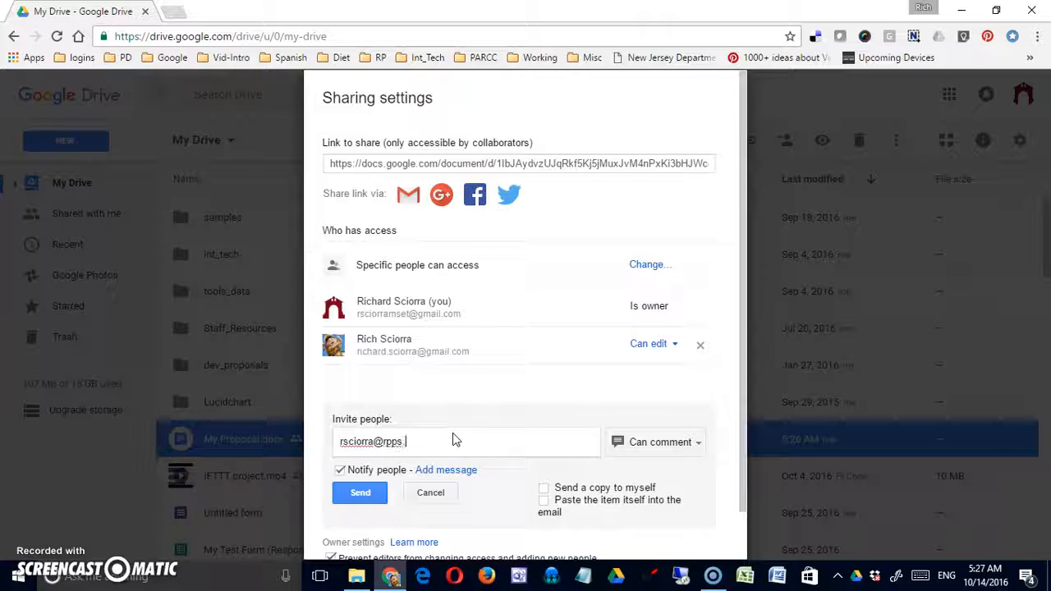
{"action": "key", "text": "Return"}
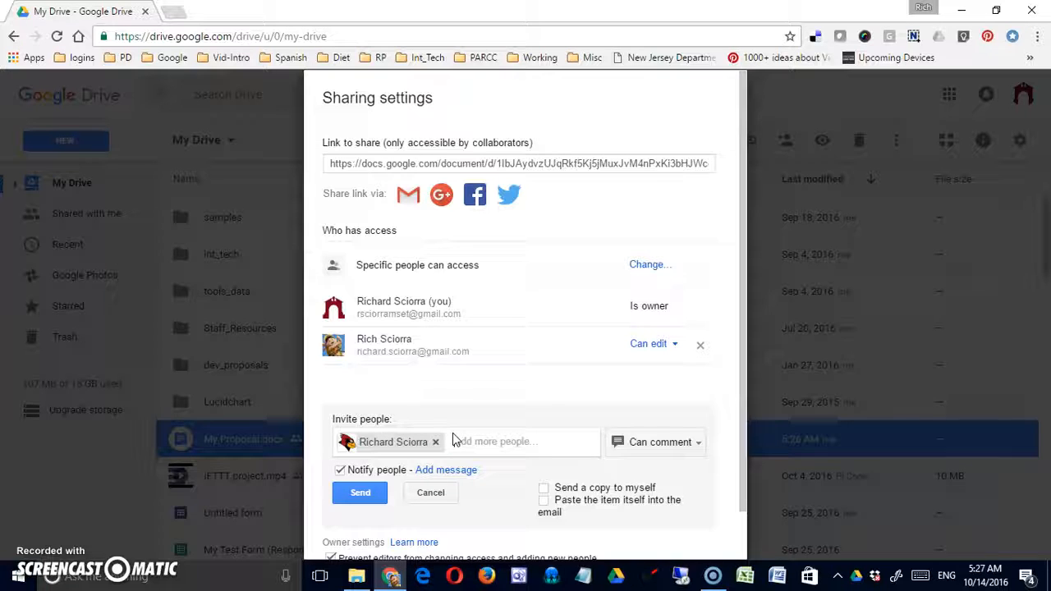
{"action": "left_click", "coordinate": [402, 466]}
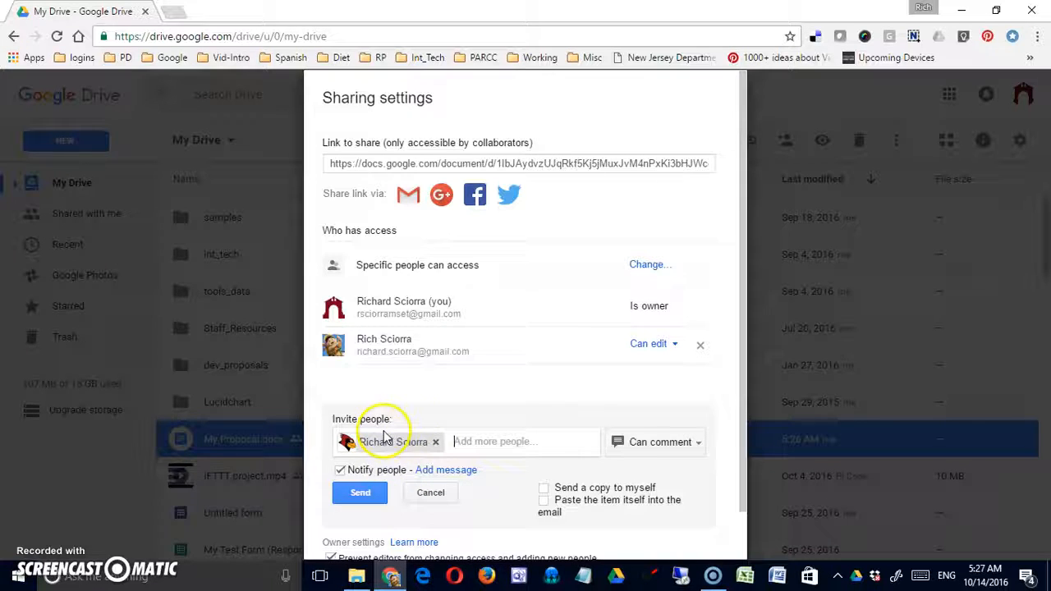
{"action": "left_click", "coordinate": [361, 493]}
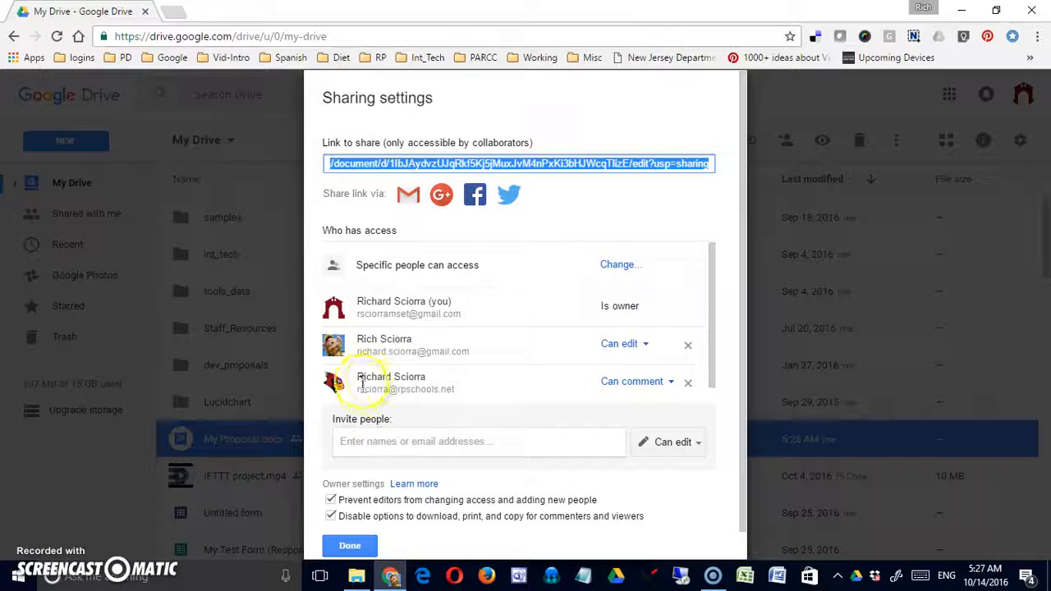
- Remove the newly added commenter from the sharing list, save the change, and close settings
{"action": "left_click", "coordinate": [671, 385]}
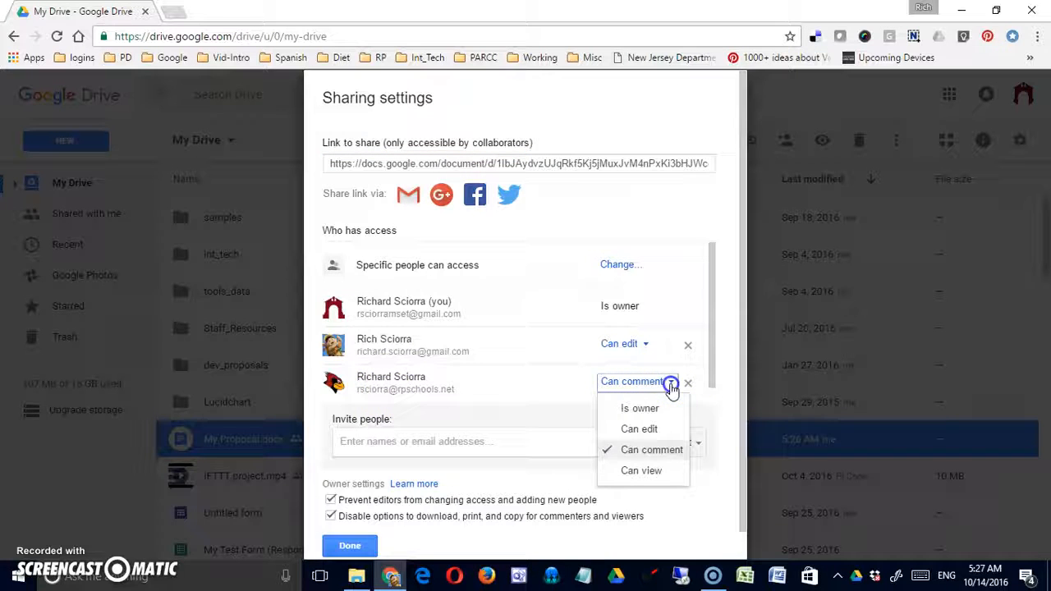
{"action": "left_click", "coordinate": [653, 431]}
{"action": "left_click", "coordinate": [674, 384]}
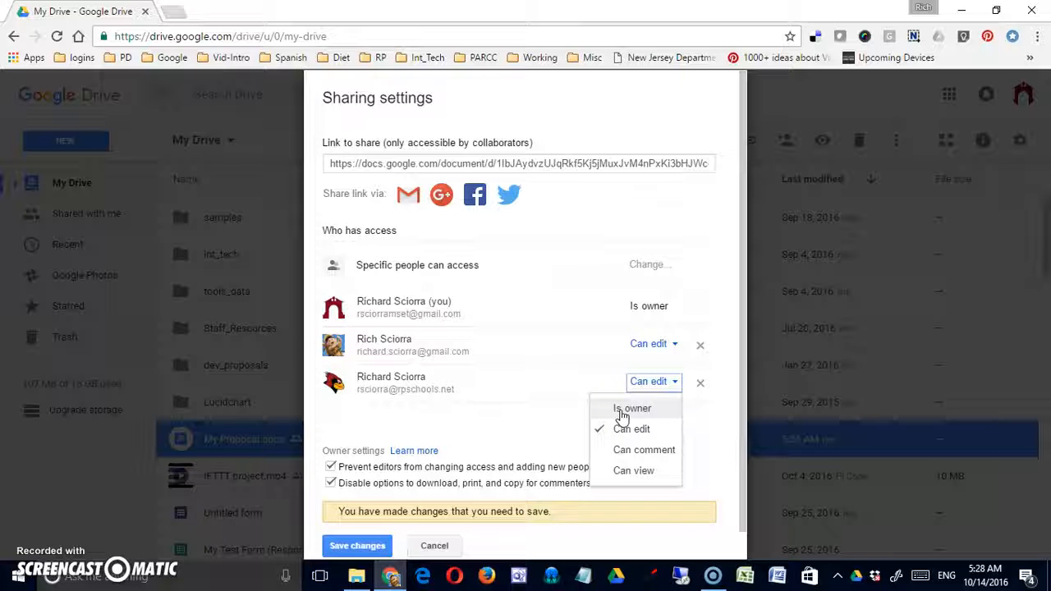
{"action": "left_click", "coordinate": [704, 411]}
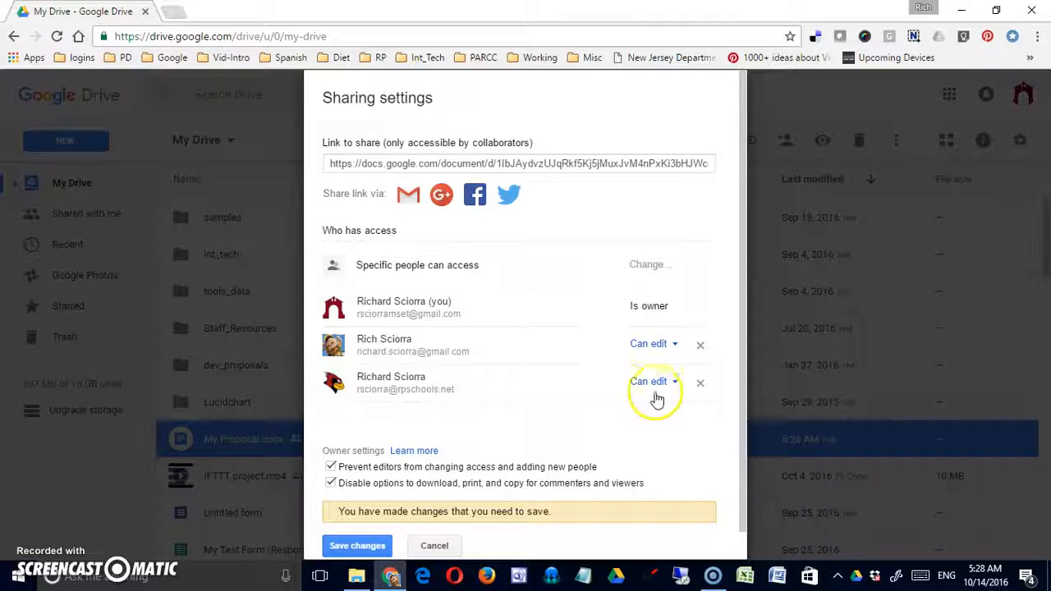
{"action": "left_click", "coordinate": [700, 384]}
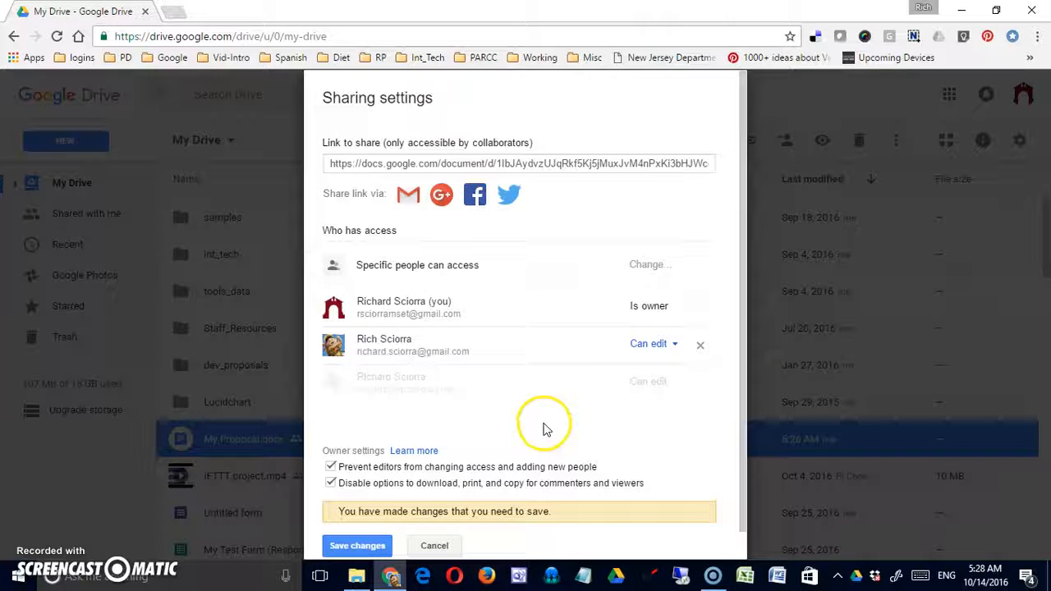
{"action": "left_click", "coordinate": [357, 545]}
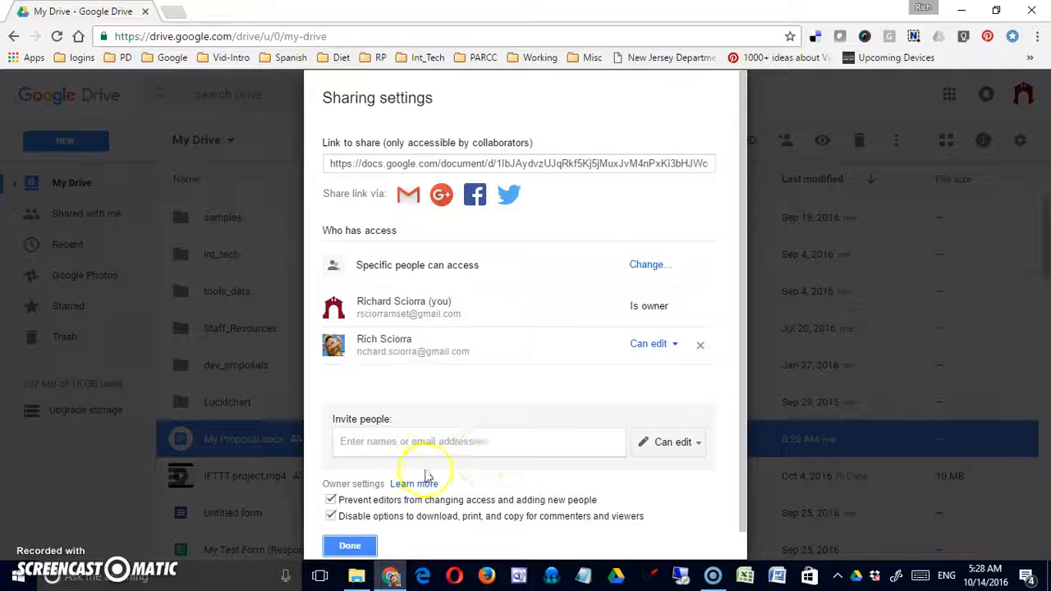
{"action": "left_click", "coordinate": [352, 546]}
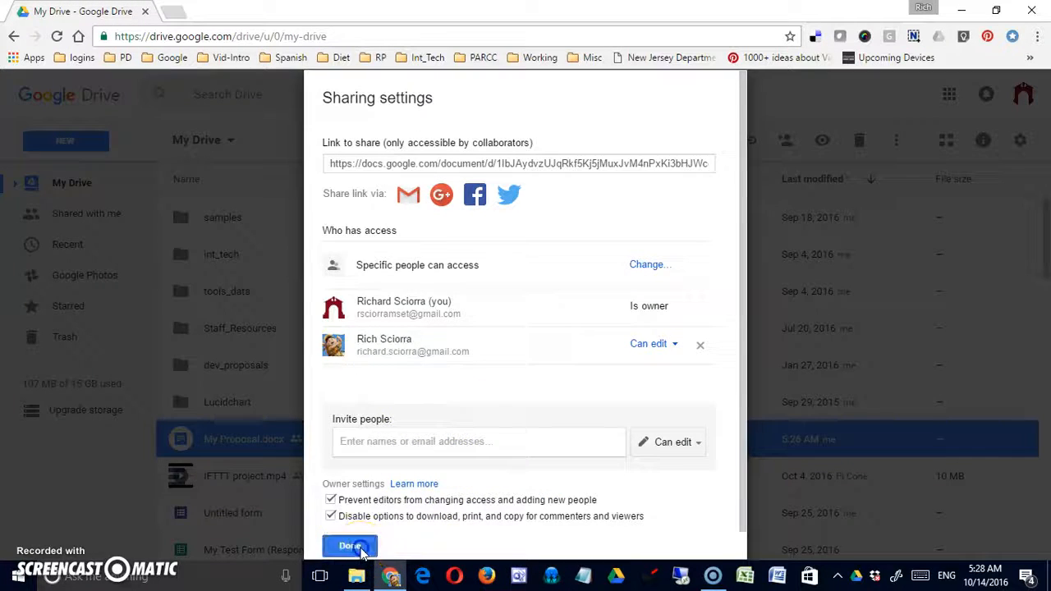
- Reopen Share for My Proposal.docx, go to Advanced, and open the link sharing options
{"action": "right_click", "coordinate": [234, 439]}
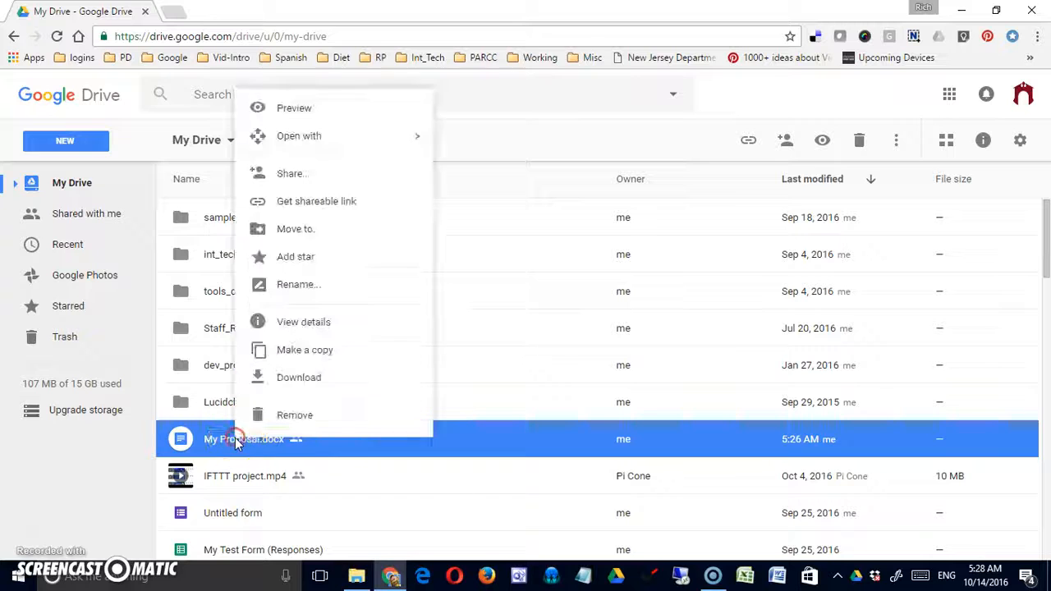
{"action": "left_click", "coordinate": [308, 177]}
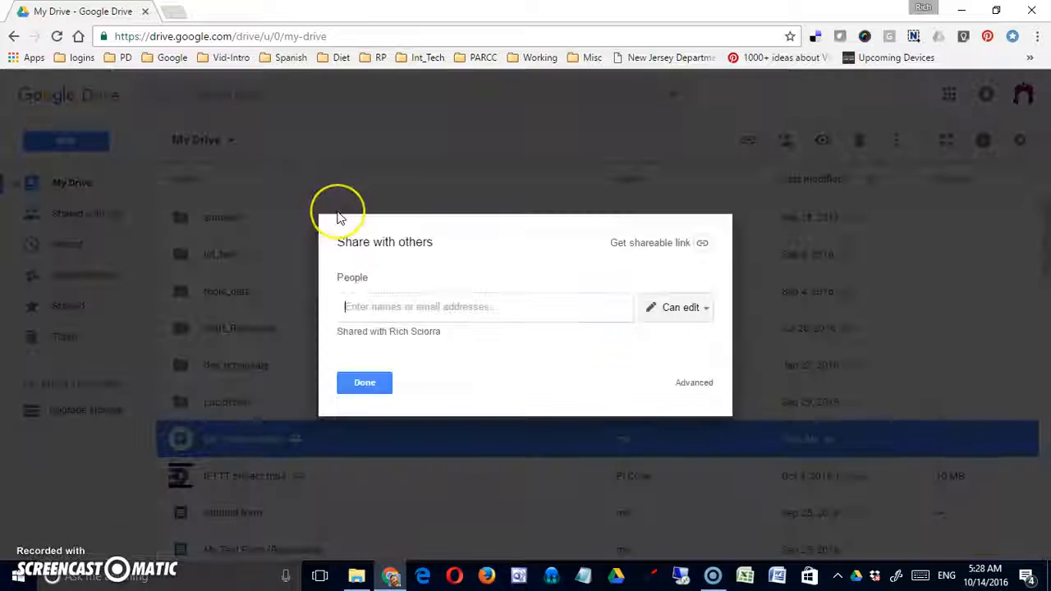
{"action": "left_click", "coordinate": [694, 383]}
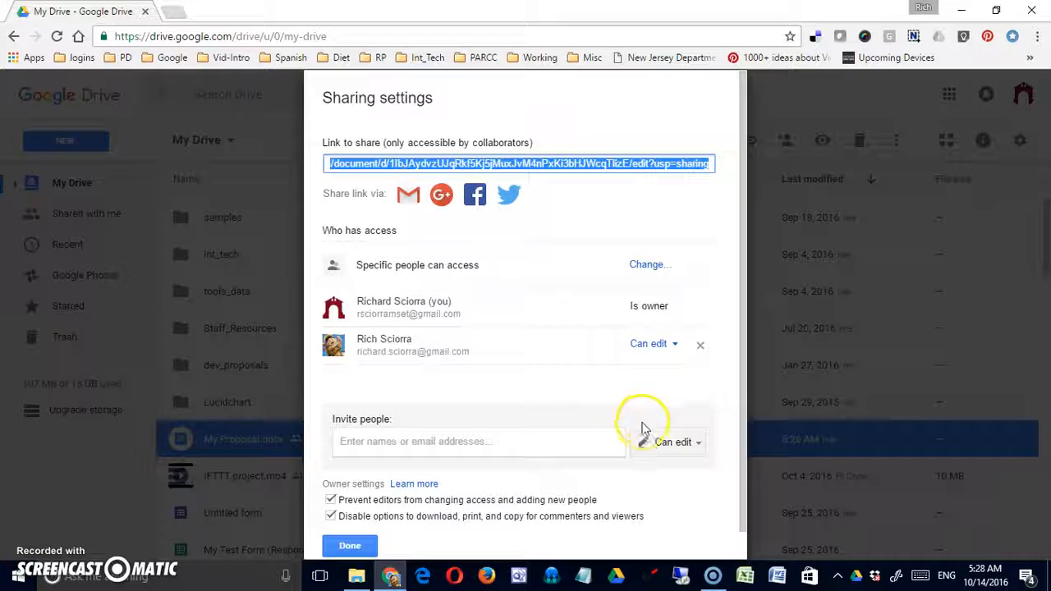
{"action": "left_click", "coordinate": [486, 475]}
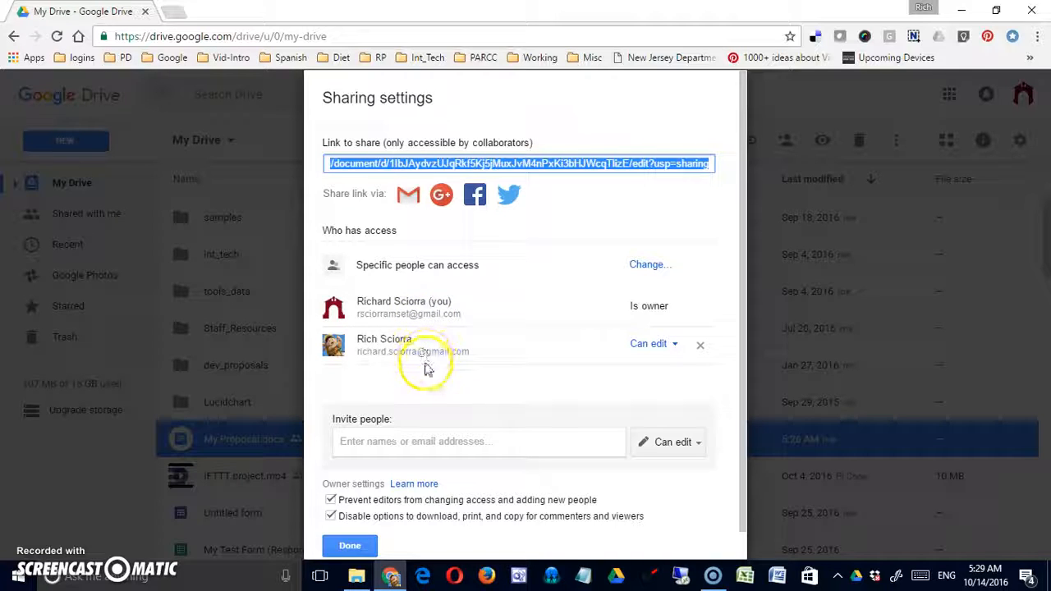
- Try the Anyone with the link and Public on the web options, then cancel unchanged
{"action": "left_click", "coordinate": [656, 271]}
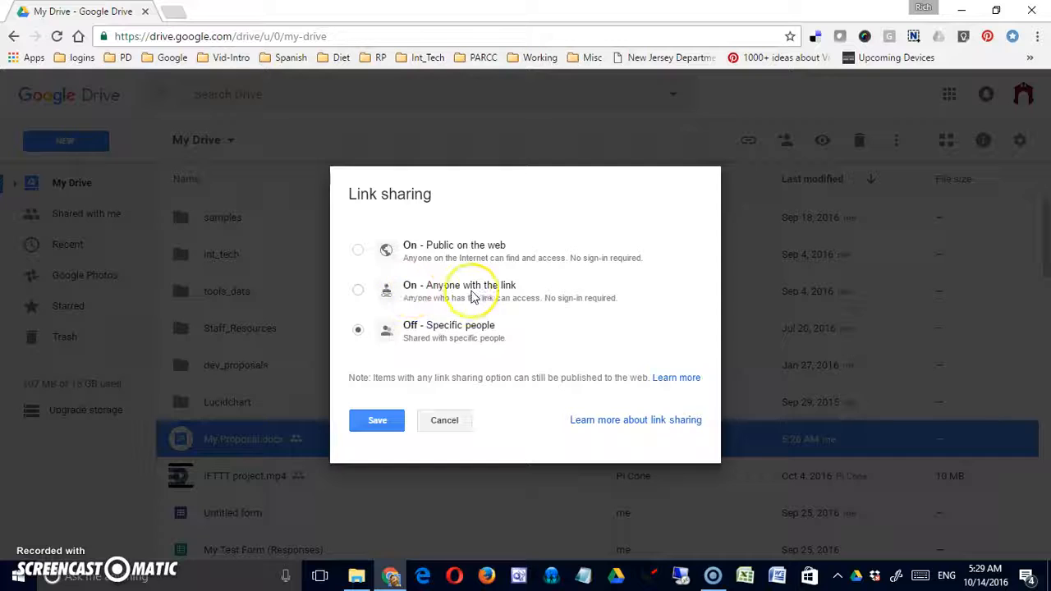
{"action": "left_click", "coordinate": [358, 289]}
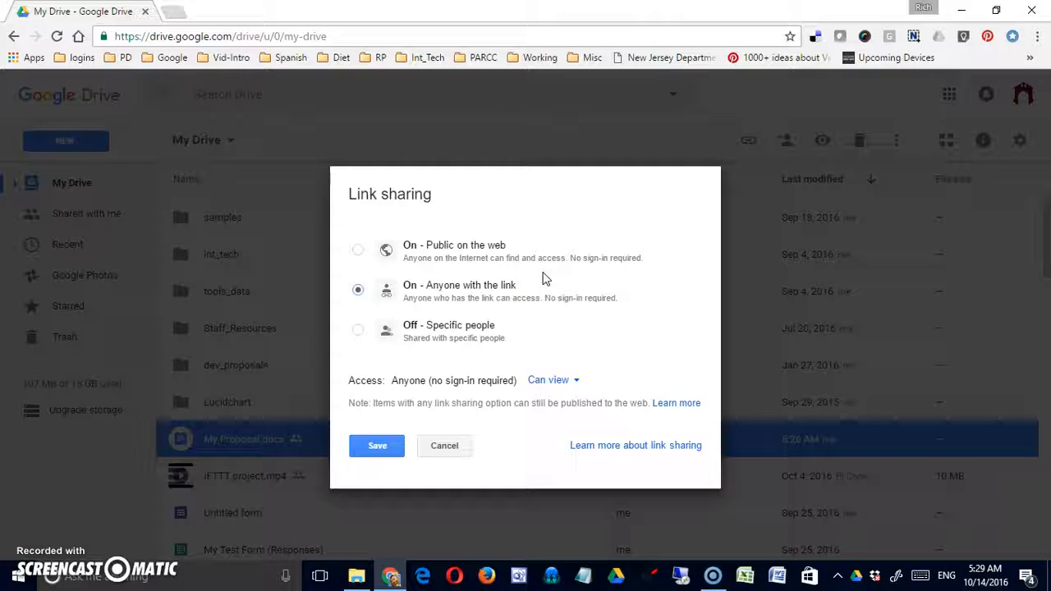
{"action": "left_click", "coordinate": [361, 251]}
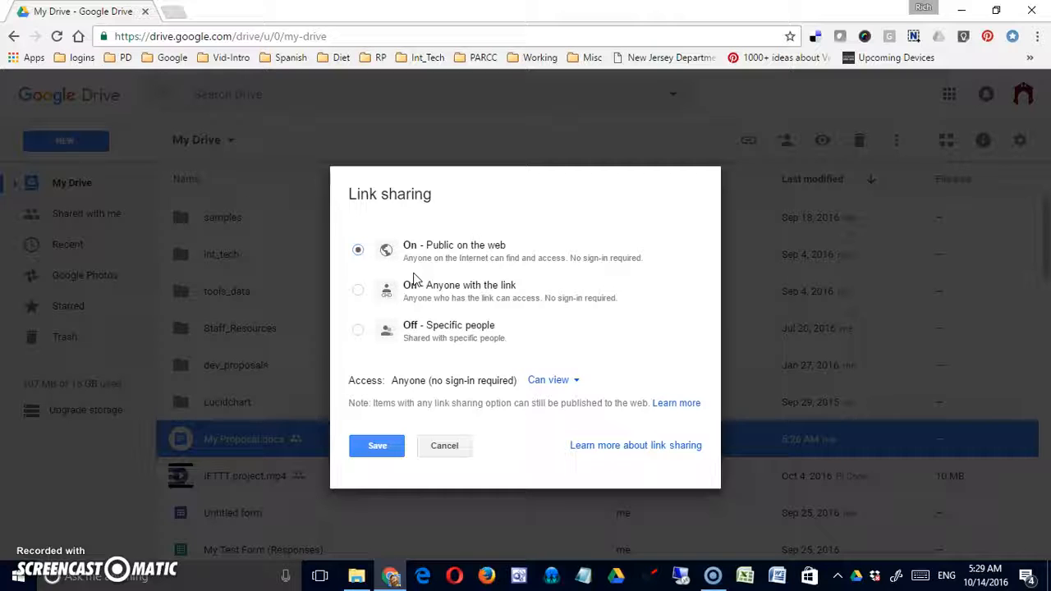
{"action": "left_click", "coordinate": [442, 261]}
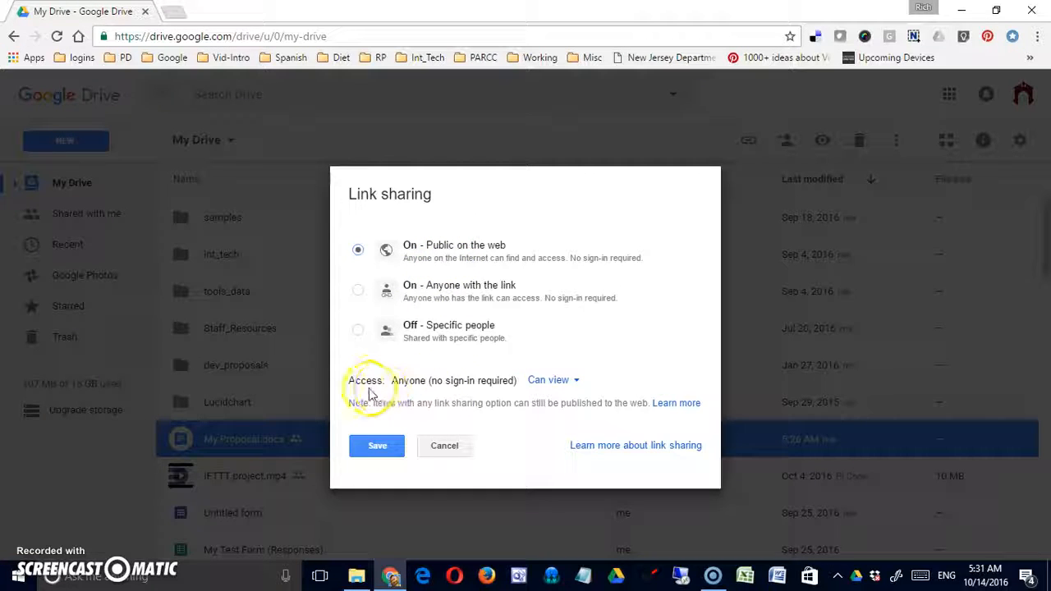
{"action": "left_click", "coordinate": [572, 386]}
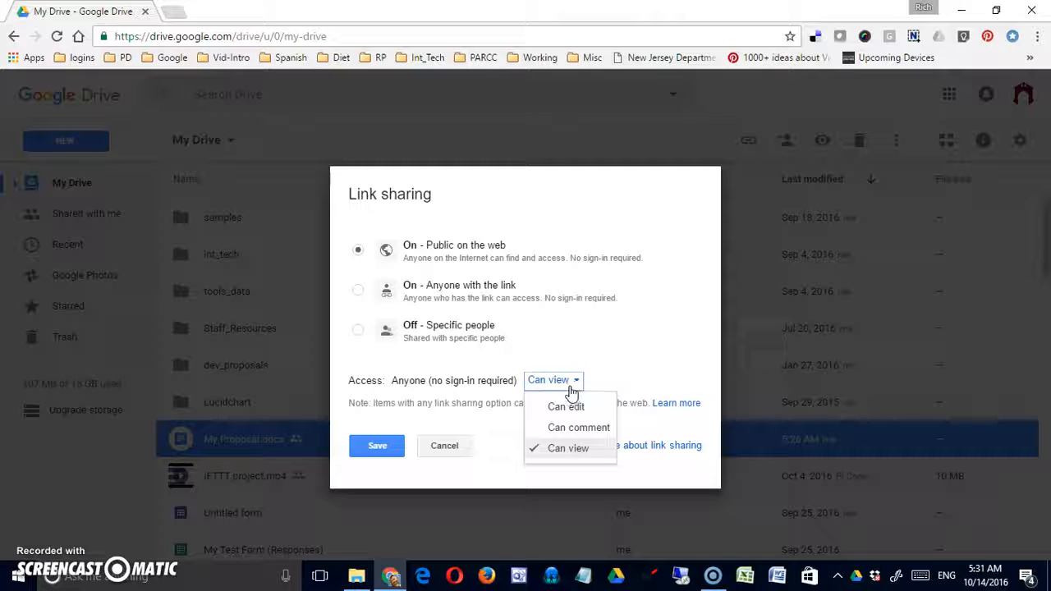
{"action": "left_click", "coordinate": [567, 429]}
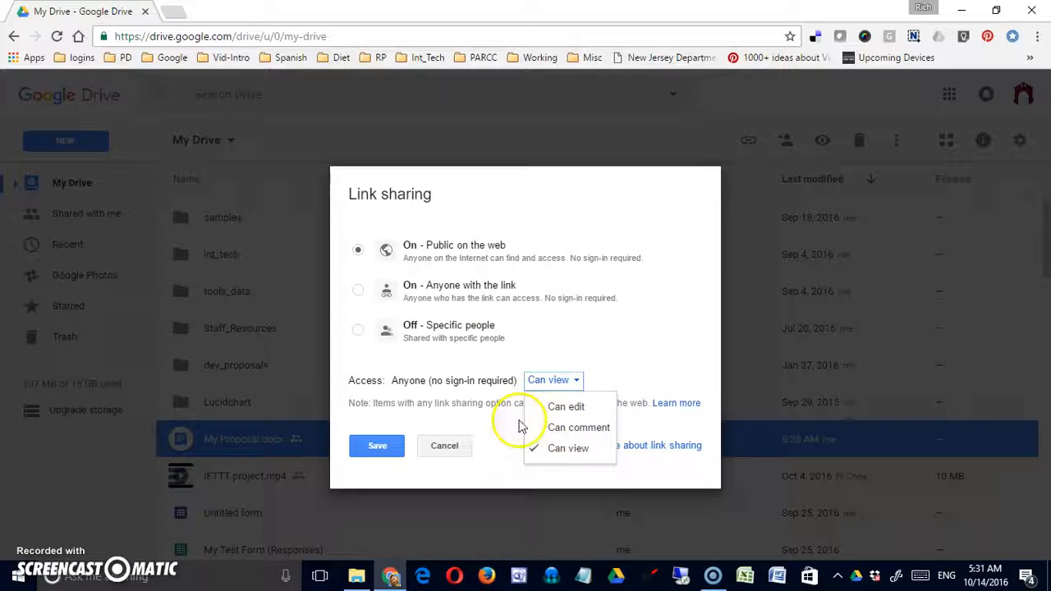
{"action": "left_click", "coordinate": [578, 409]}
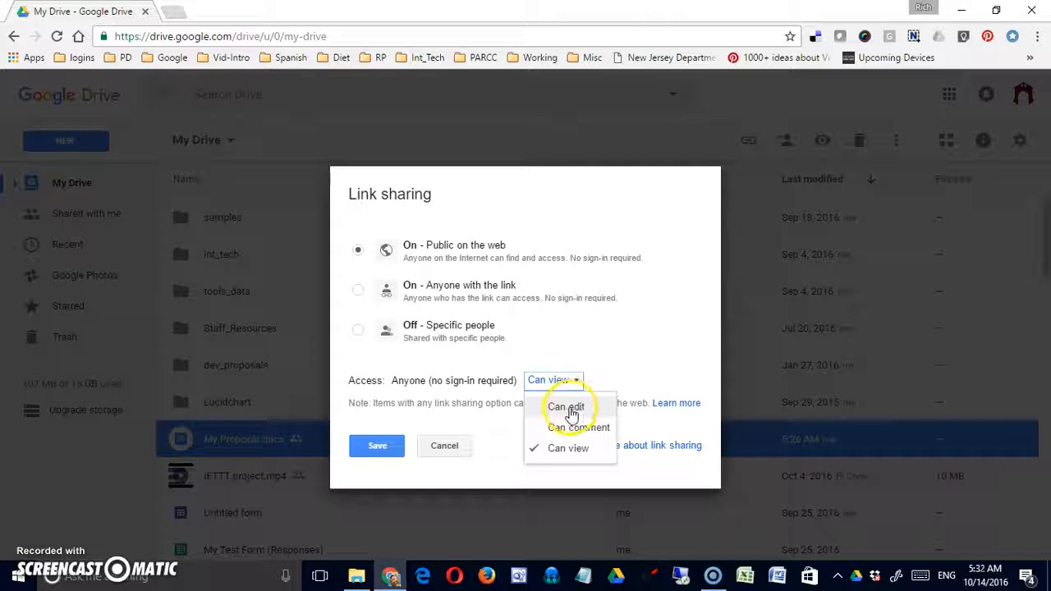
{"action": "left_click", "coordinate": [493, 401]}
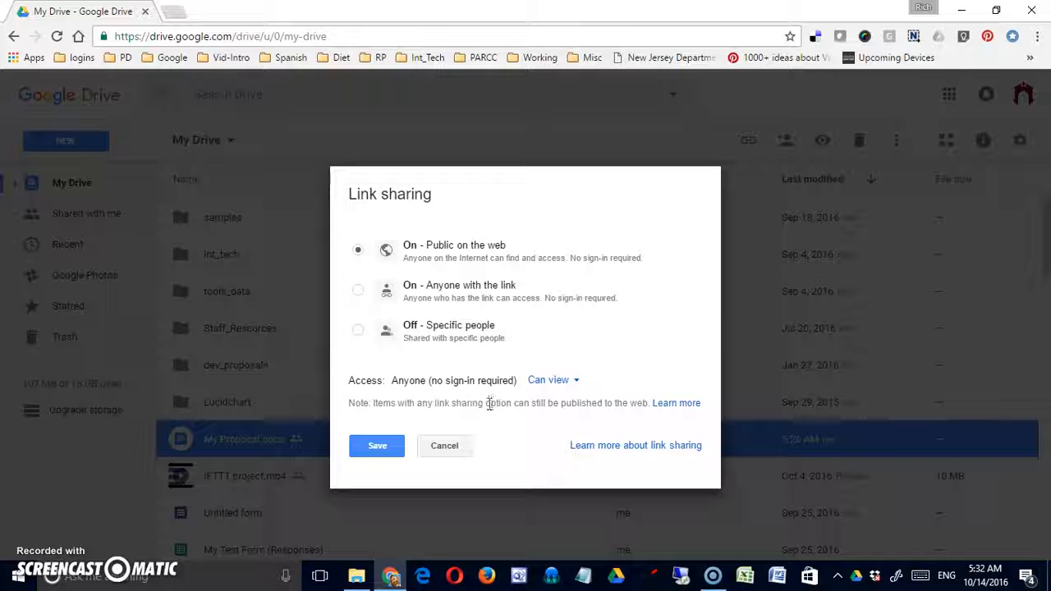
{"action": "left_click", "coordinate": [444, 446]}
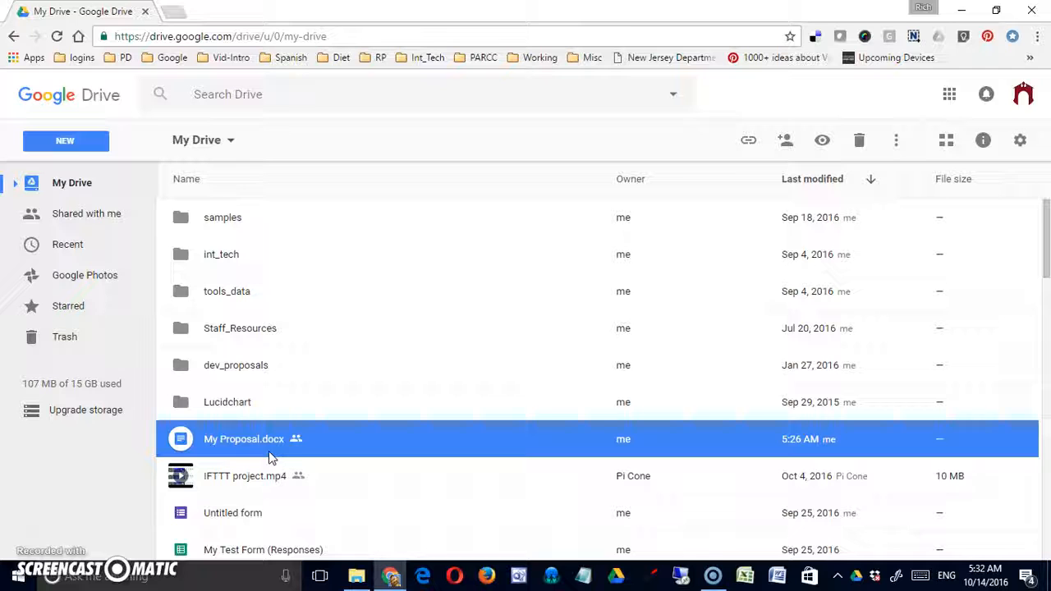
- Turn on view-by-link sharing for My Proposal.docx, select its URL, and open Sharing settings
{"action": "left_click", "coordinate": [749, 145]}
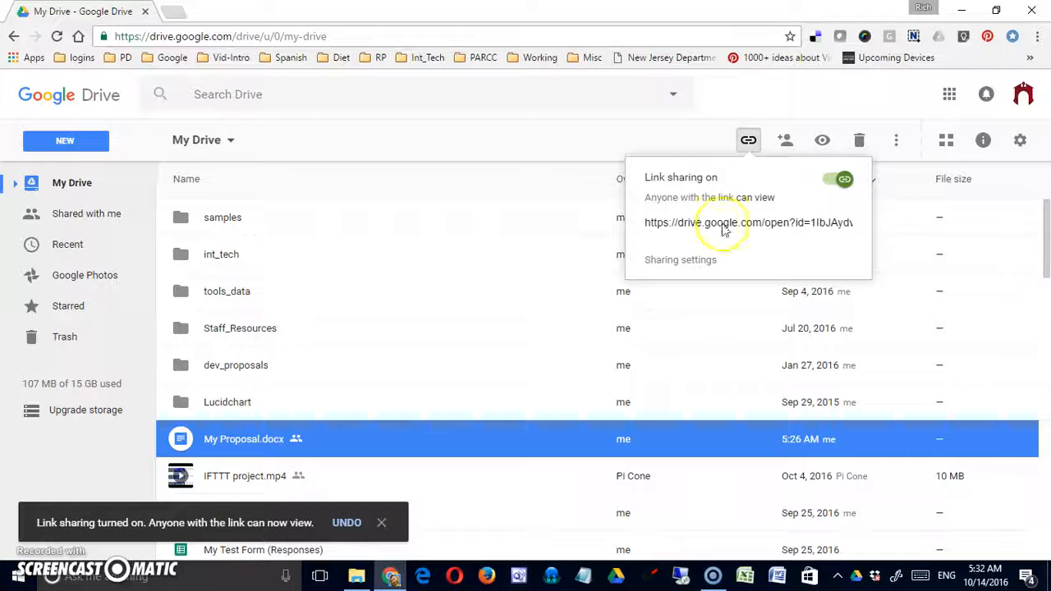
{"action": "left_click_drag", "start_coordinate": [648, 226], "coordinate": [862, 225]}
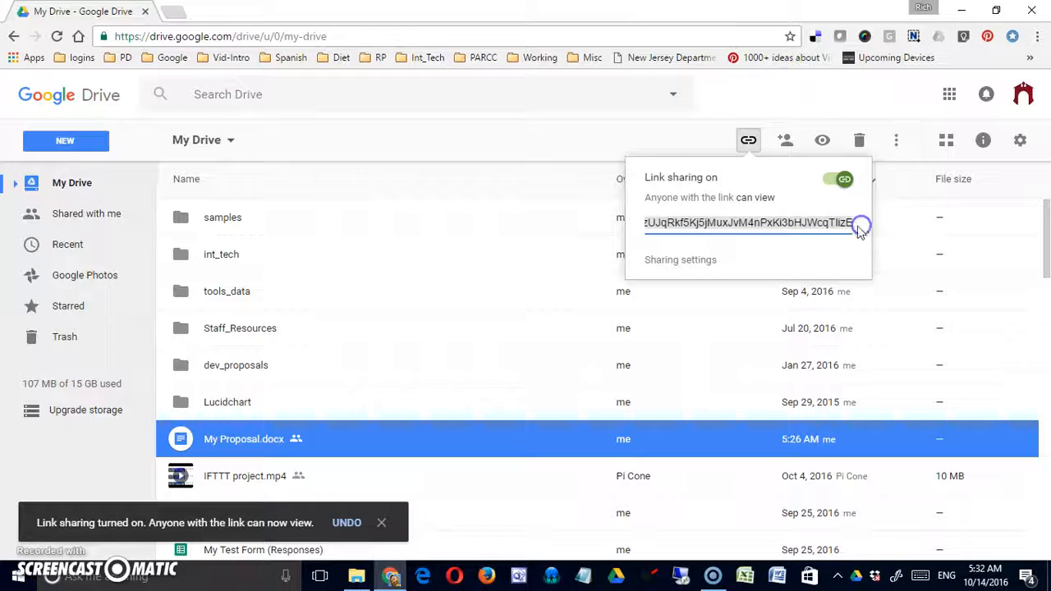
{"action": "left_click", "coordinate": [694, 262]}
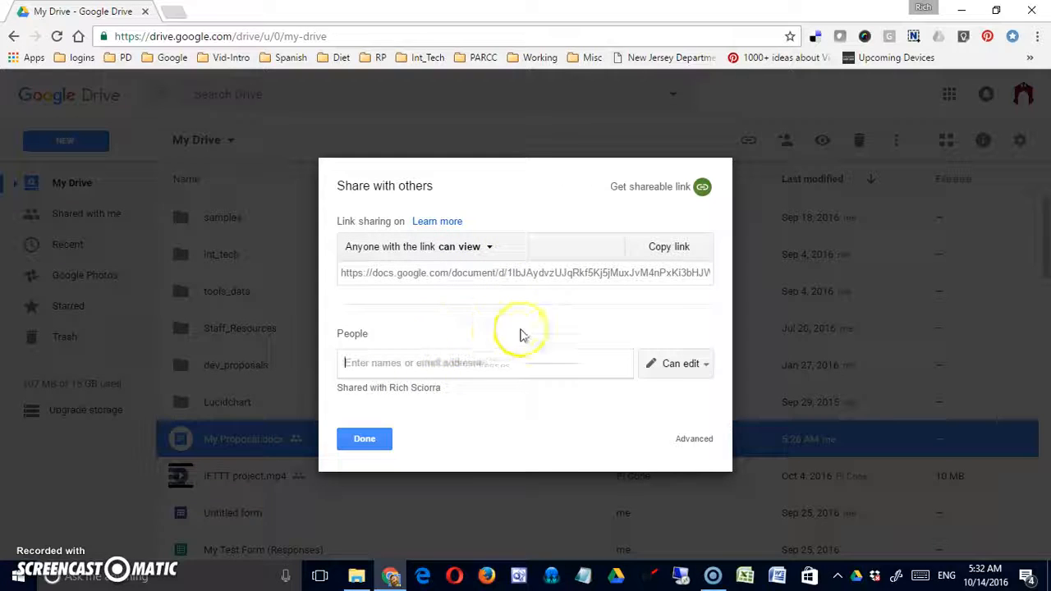
- Review My Proposal.docx's advanced link access options without changing them, then close the settings
{"action": "left_click", "coordinate": [696, 439]}
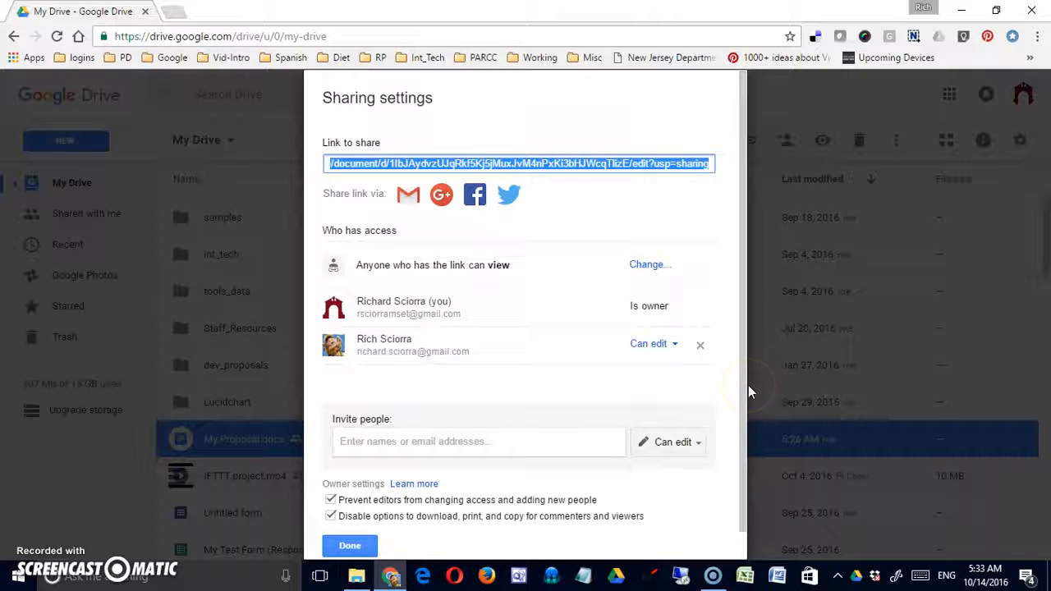
{"action": "mouse_move", "coordinate": [744, 388]}
{"action": "left_mouse_down"}
{"action": "mouse_move", "coordinate": [747, 457]}
{"action": "mouse_move", "coordinate": [751, 380]}
{"action": "left_mouse_up"}
{"action": "left_click", "coordinate": [655, 339]}
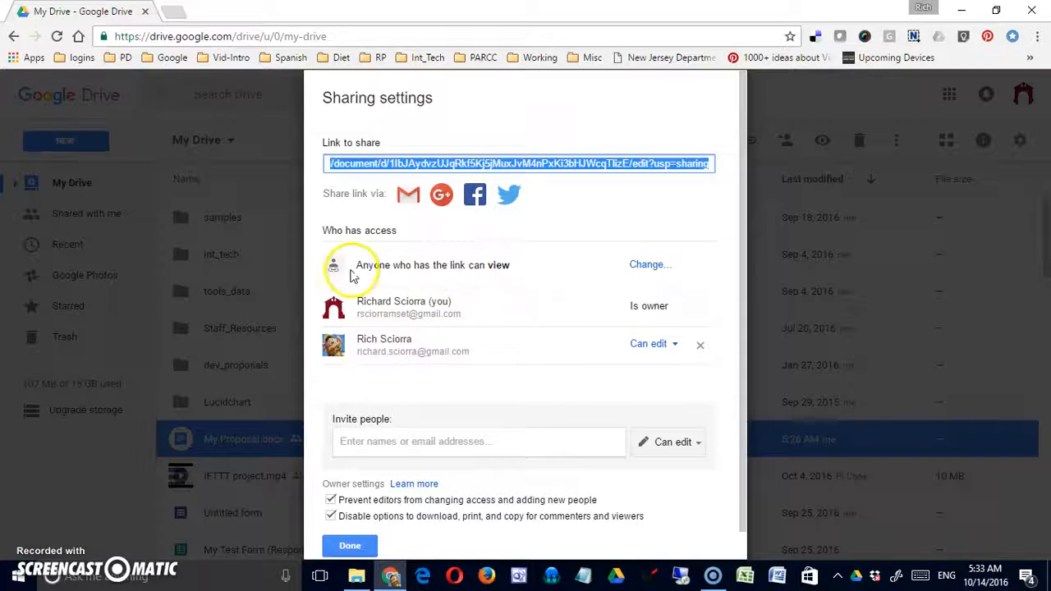
{"action": "left_click", "coordinate": [647, 266]}
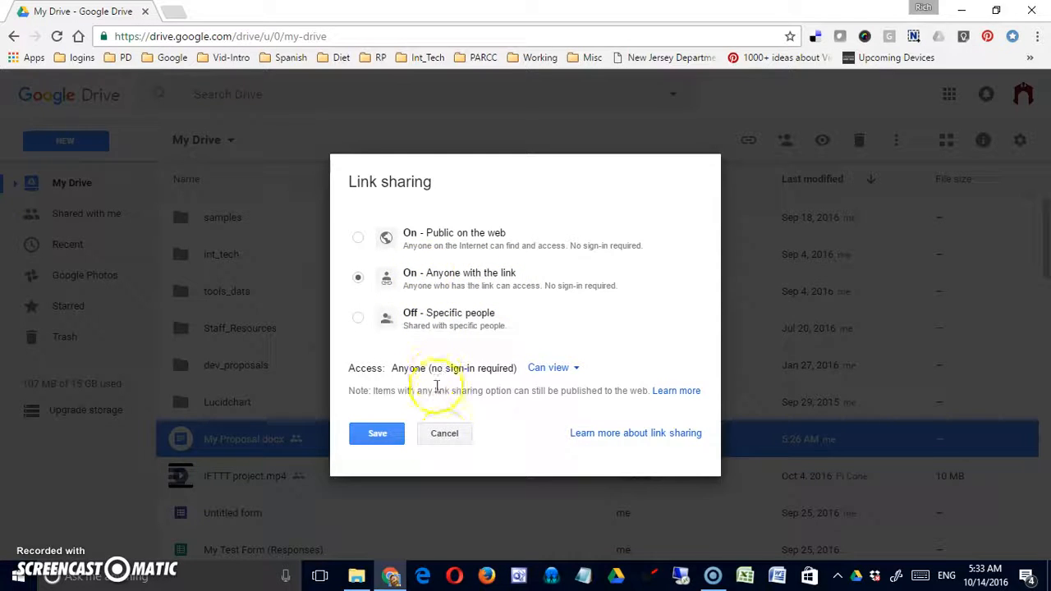
{"action": "left_click", "coordinate": [444, 433]}
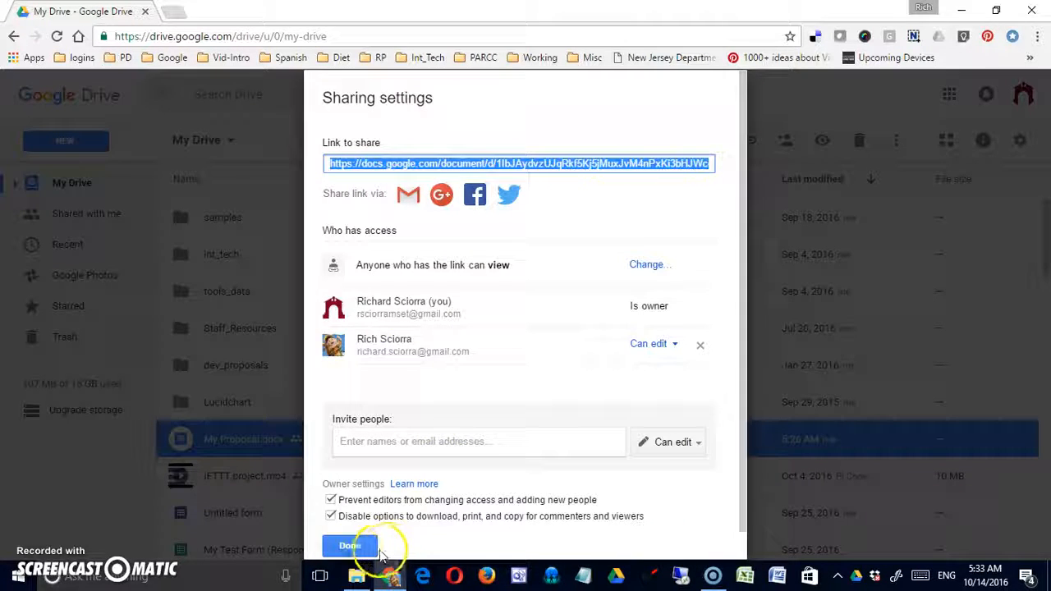
{"action": "left_click", "coordinate": [353, 551]}
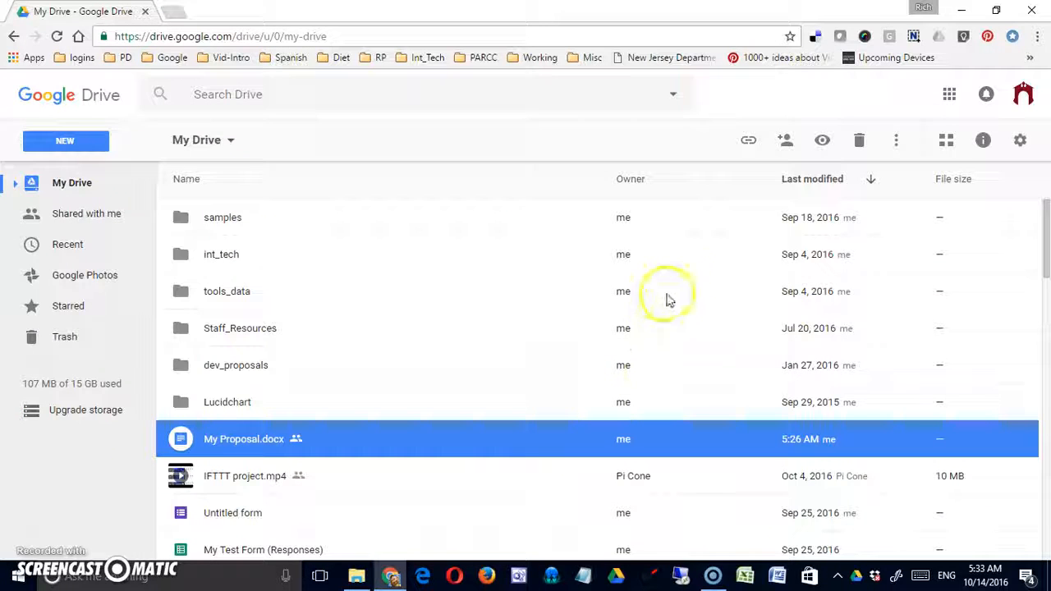
- Copy My Proposal.docx's view-only share link to the clipboard and close the sharing settings
{"action": "left_click", "coordinate": [751, 142]}
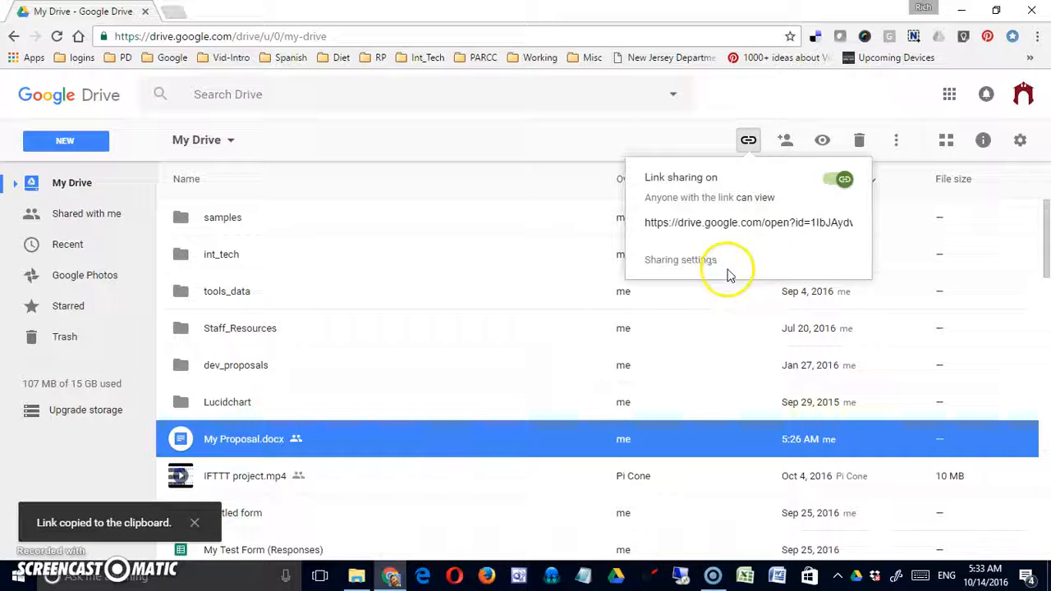
{"action": "left_click", "coordinate": [698, 261]}
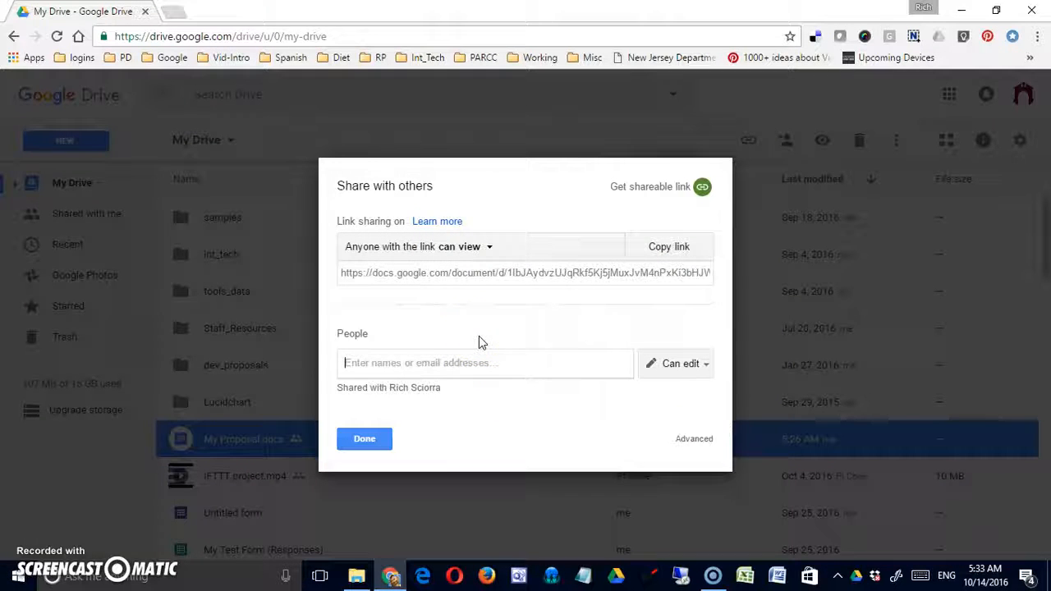
{"action": "left_click", "coordinate": [681, 254]}
{"action": "left_click", "coordinate": [555, 280]}
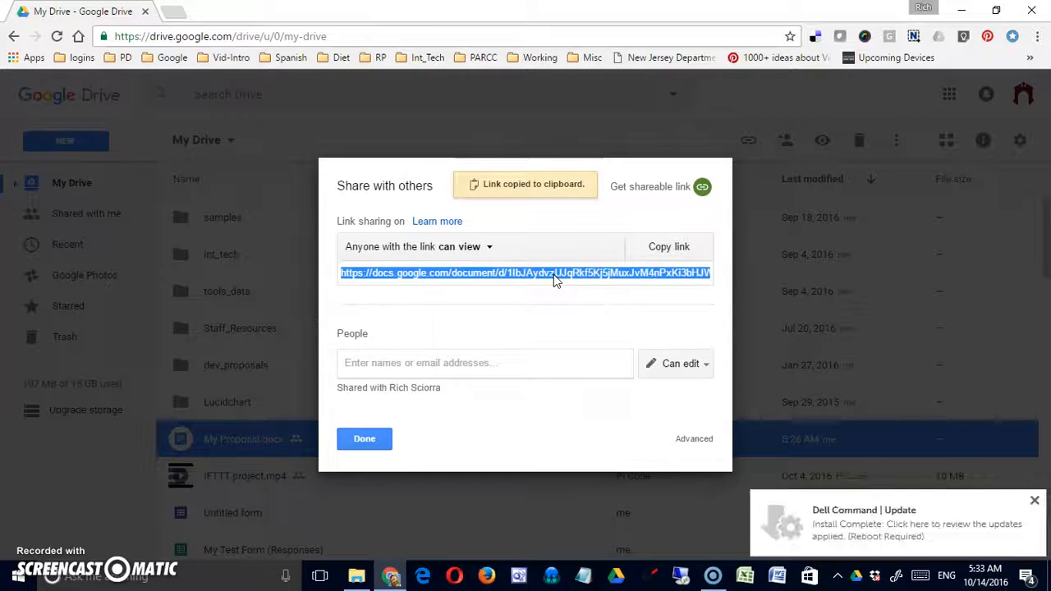
{"action": "left_click", "coordinate": [563, 271]}
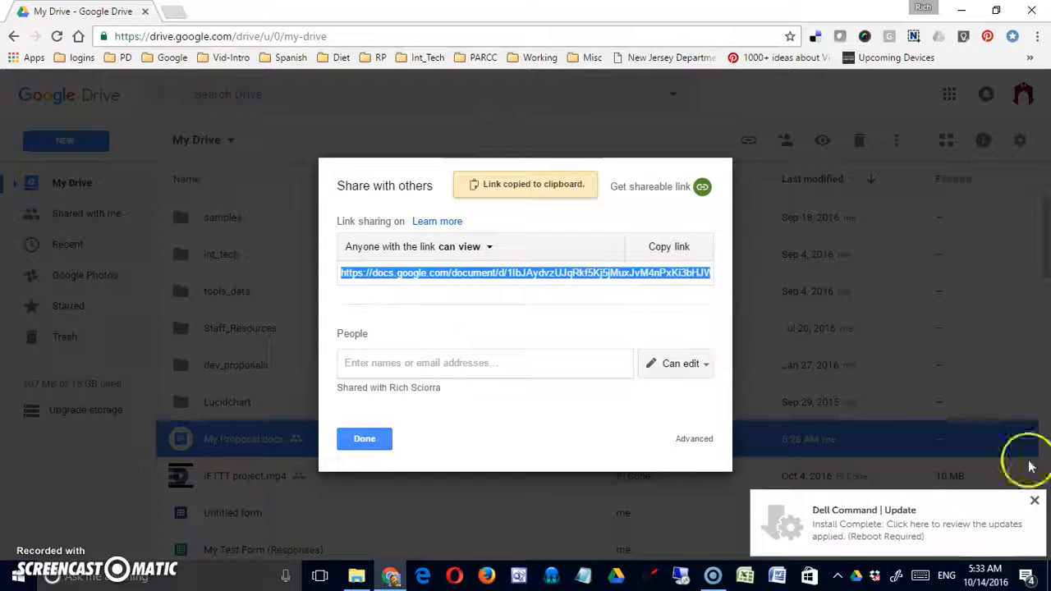
{"action": "left_click", "coordinate": [1034, 500]}
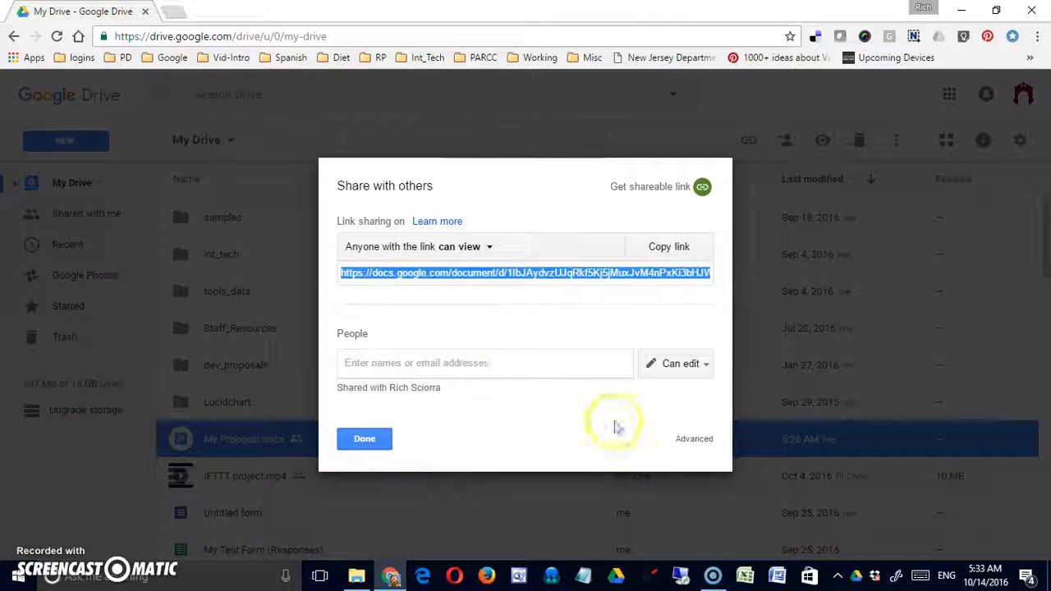
{"action": "left_click", "coordinate": [694, 438]}
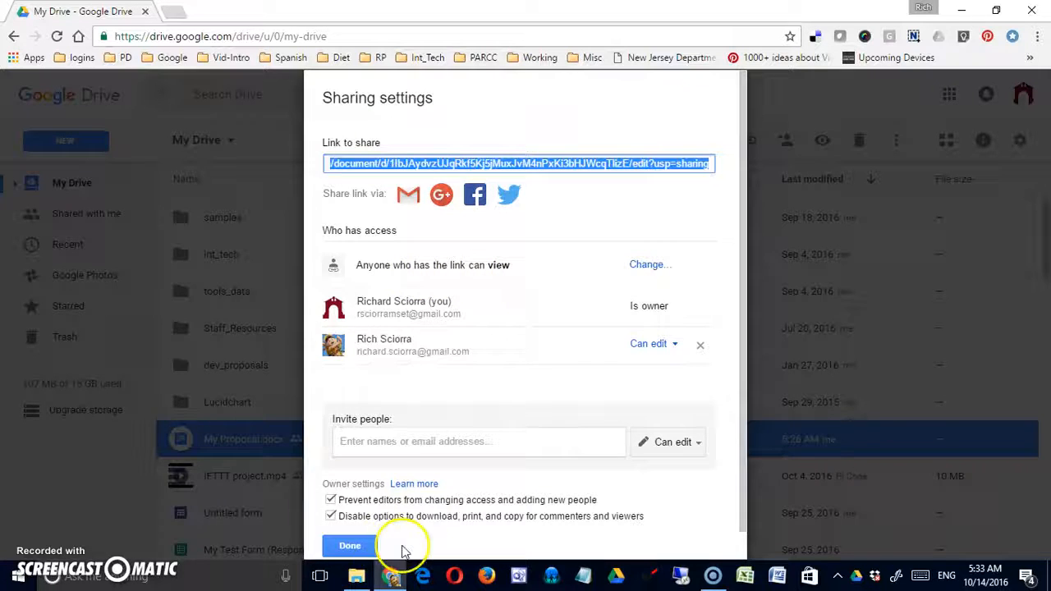
{"action": "left_click", "coordinate": [369, 546]}
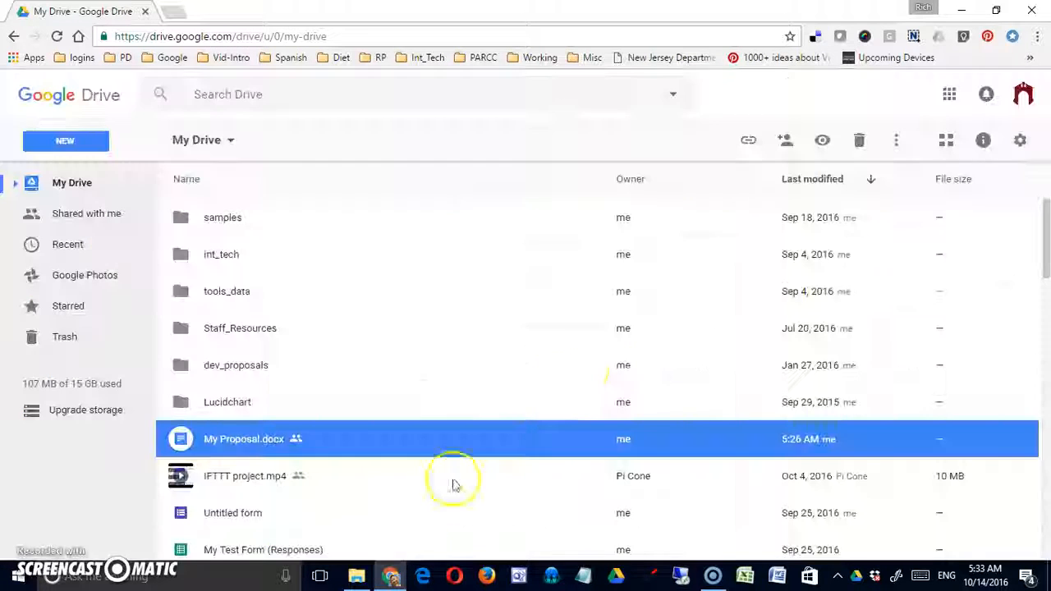
- Copy My Proposal.docx's share link again from its sharing options
{"action": "left_click", "coordinate": [747, 140]}
{"action": "left_click", "coordinate": [698, 260]}
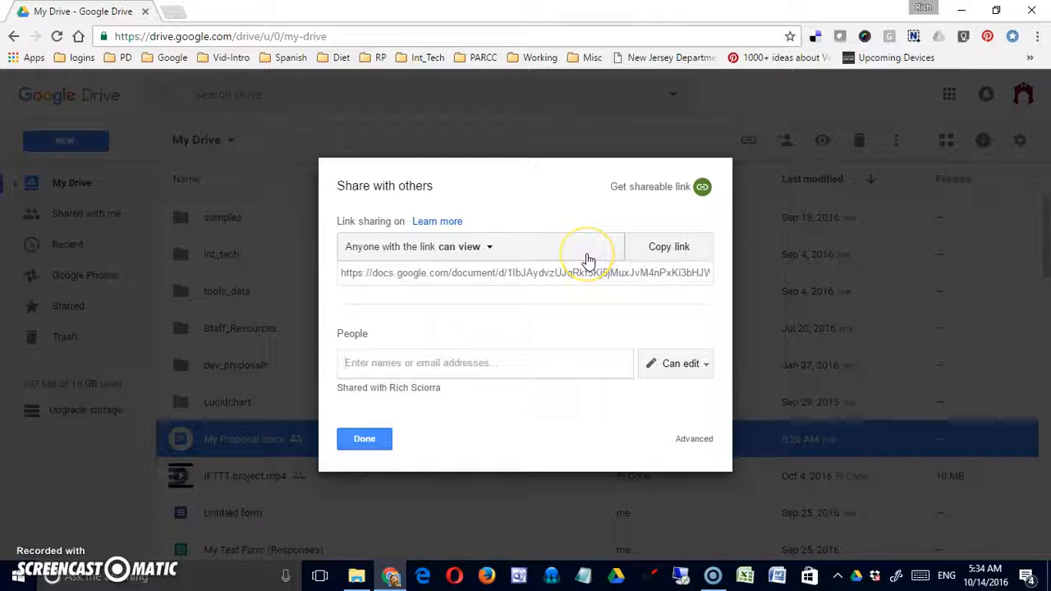
{"action": "left_click", "coordinate": [646, 255]}
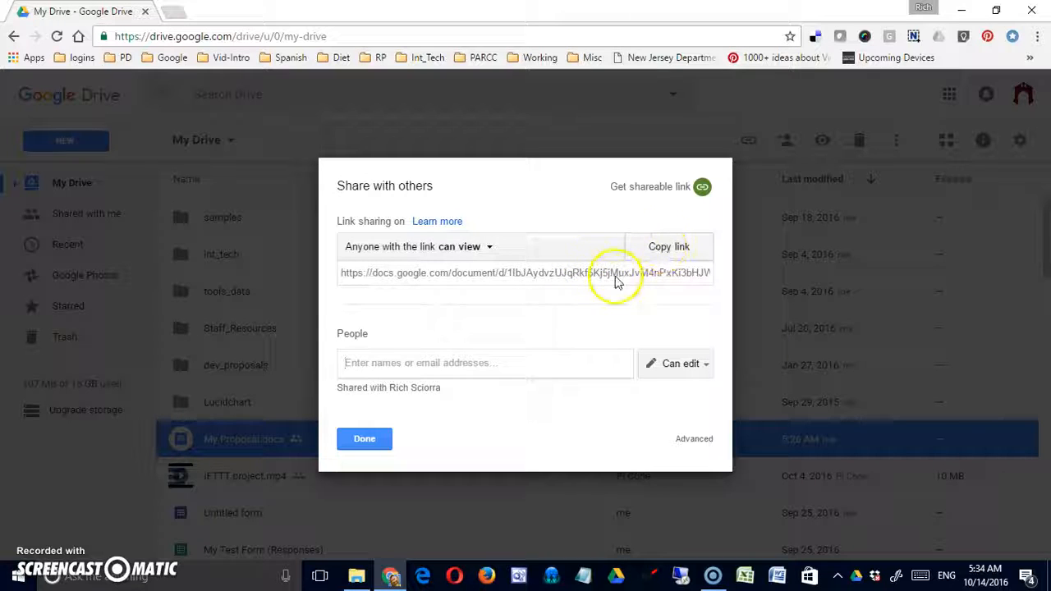
- Try comment and edit link access, then settle on 'Anyone with the link can view' and finish
{"action": "left_click", "coordinate": [491, 248]}
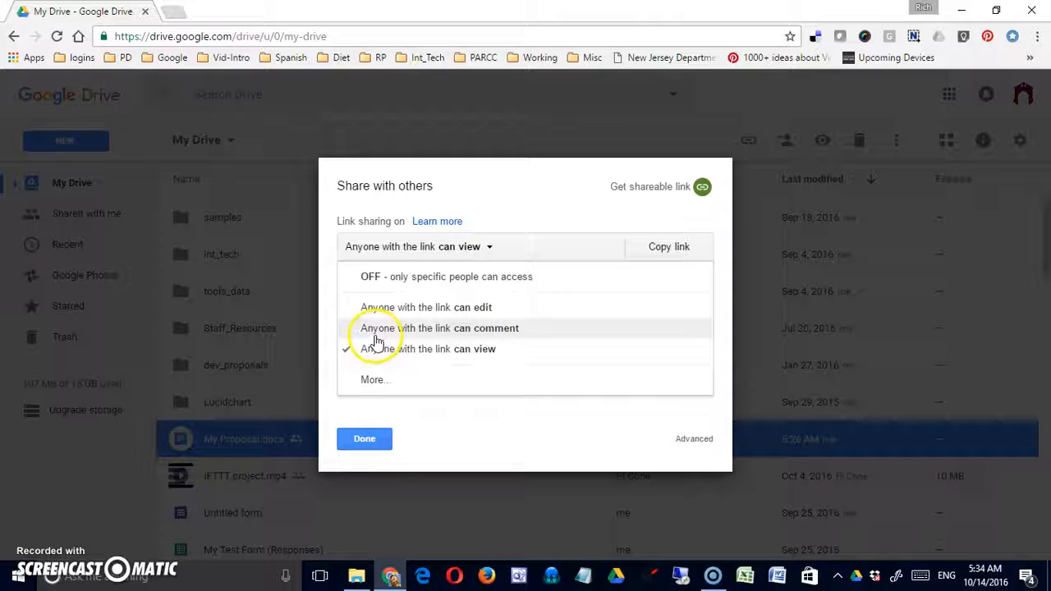
{"action": "left_click", "coordinate": [442, 333]}
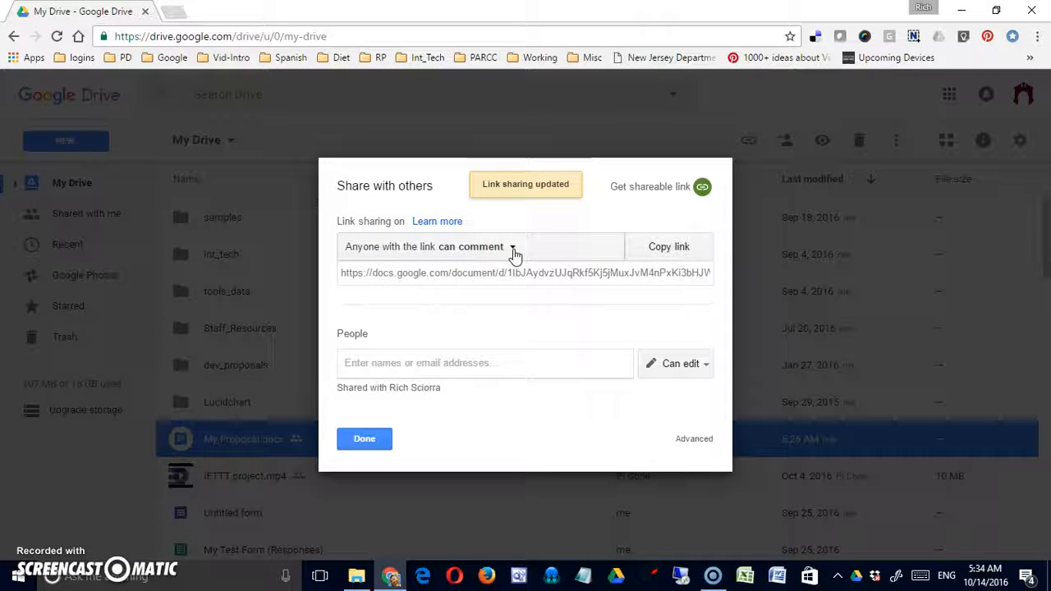
{"action": "left_click", "coordinate": [513, 249]}
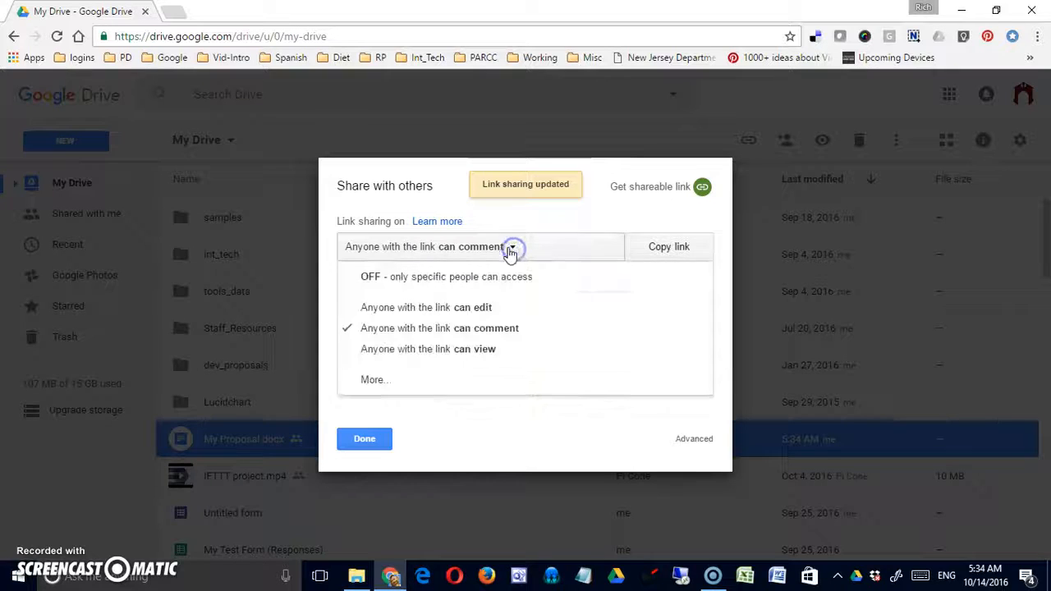
{"action": "left_click", "coordinate": [470, 304]}
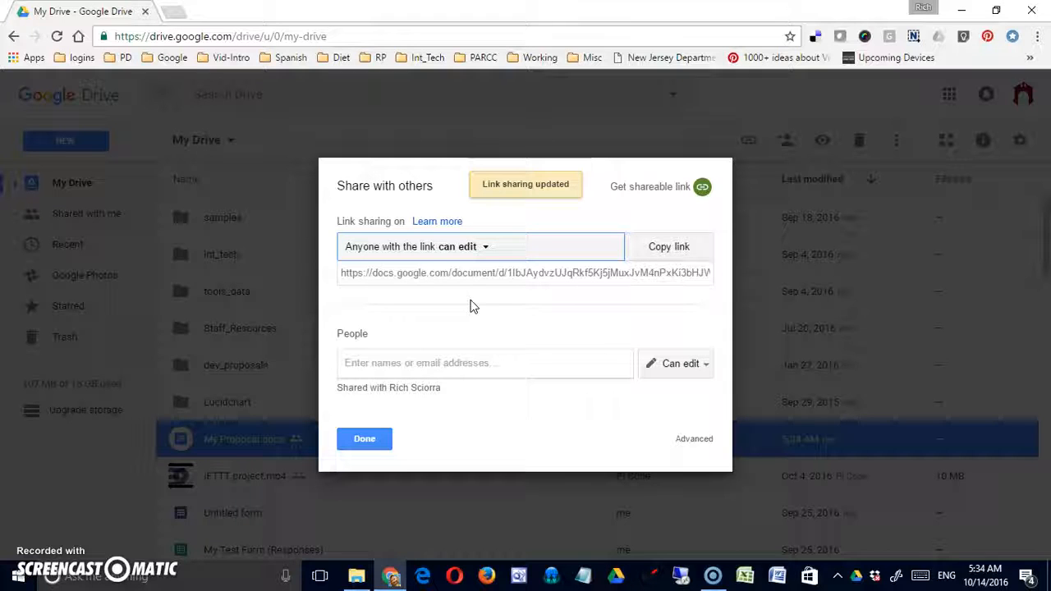
{"action": "left_click", "coordinate": [486, 253]}
{"action": "left_click", "coordinate": [481, 350]}
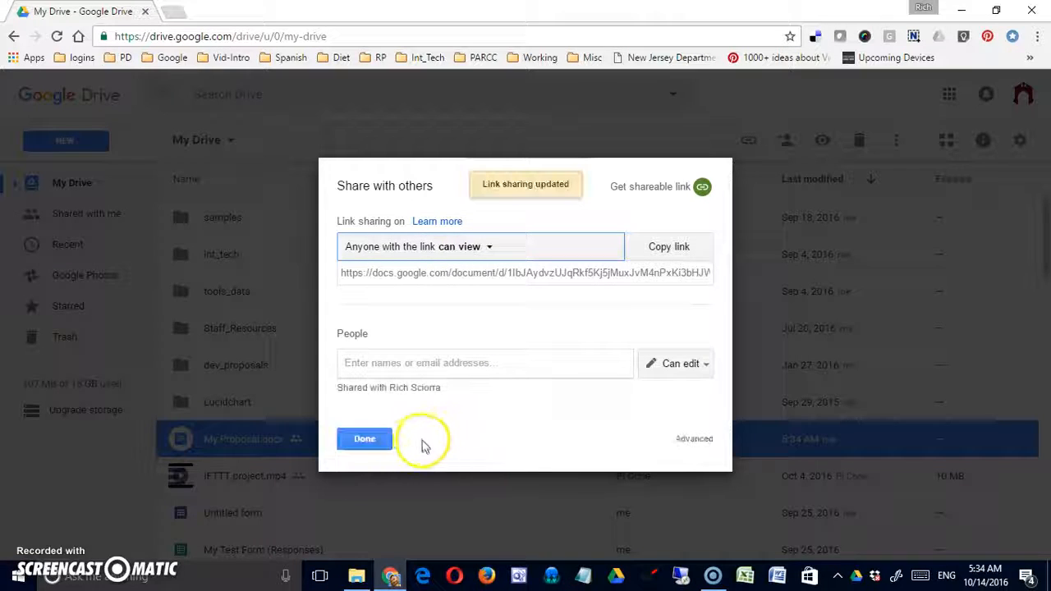
{"action": "left_click", "coordinate": [372, 440]}
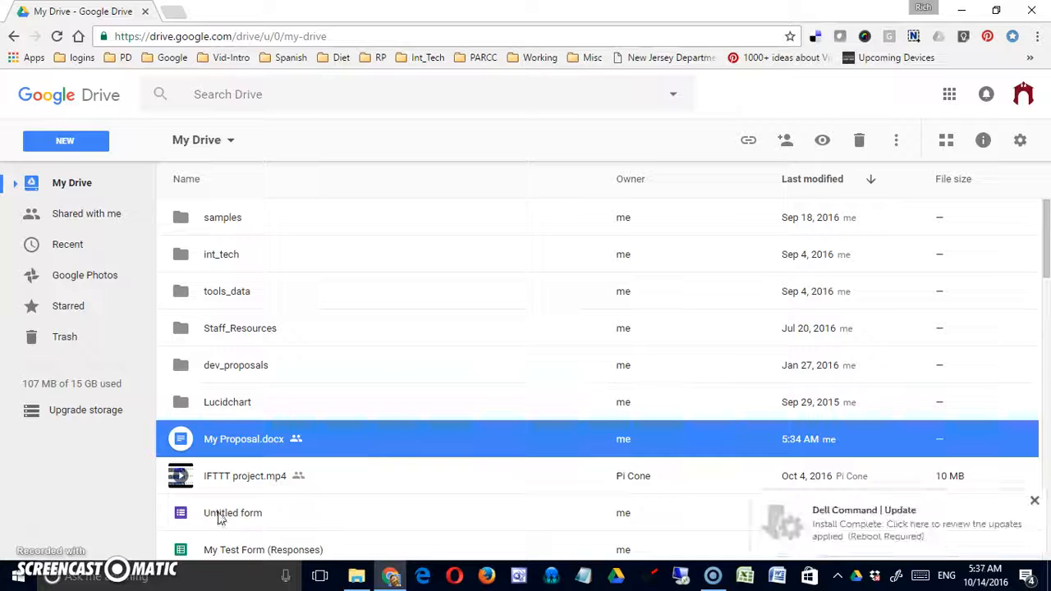
{"action": "left_click", "coordinate": [218, 514]}
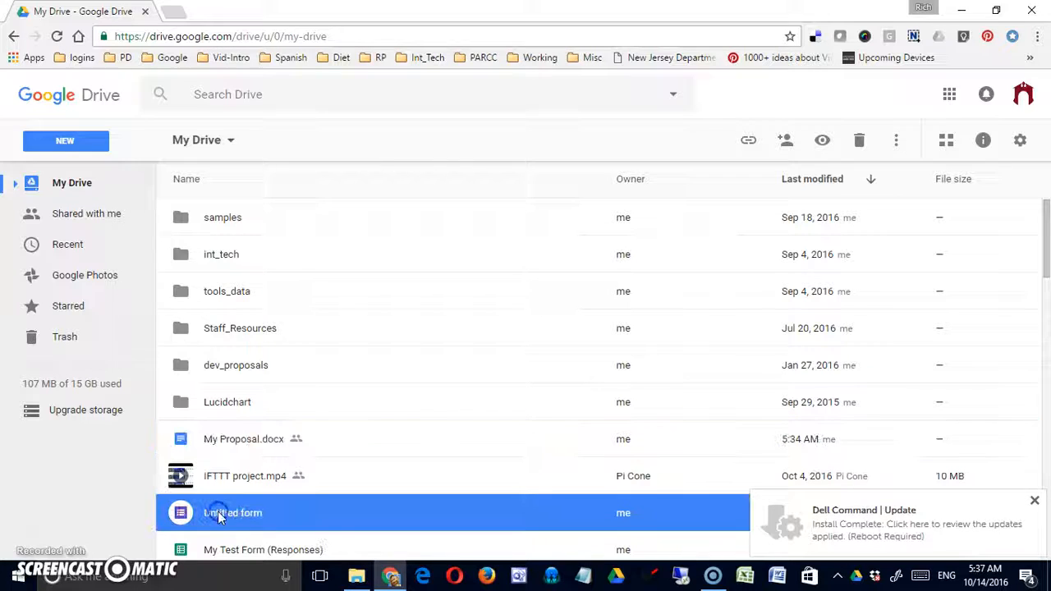
{"action": "right_click", "coordinate": [215, 513]}
{"action": "left_click", "coordinate": [289, 274]}
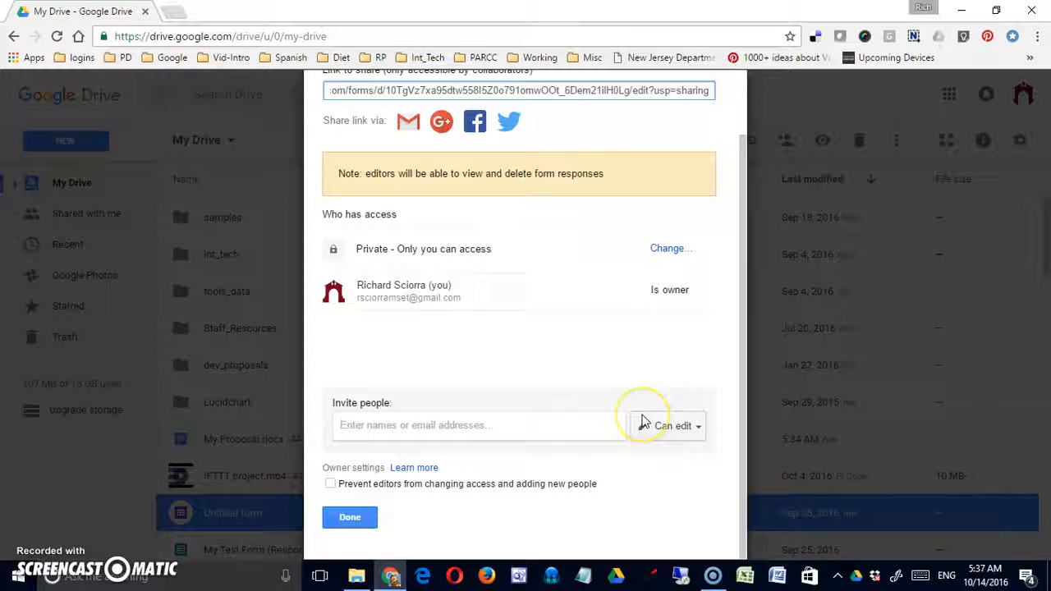
{"action": "left_click", "coordinate": [356, 519]}
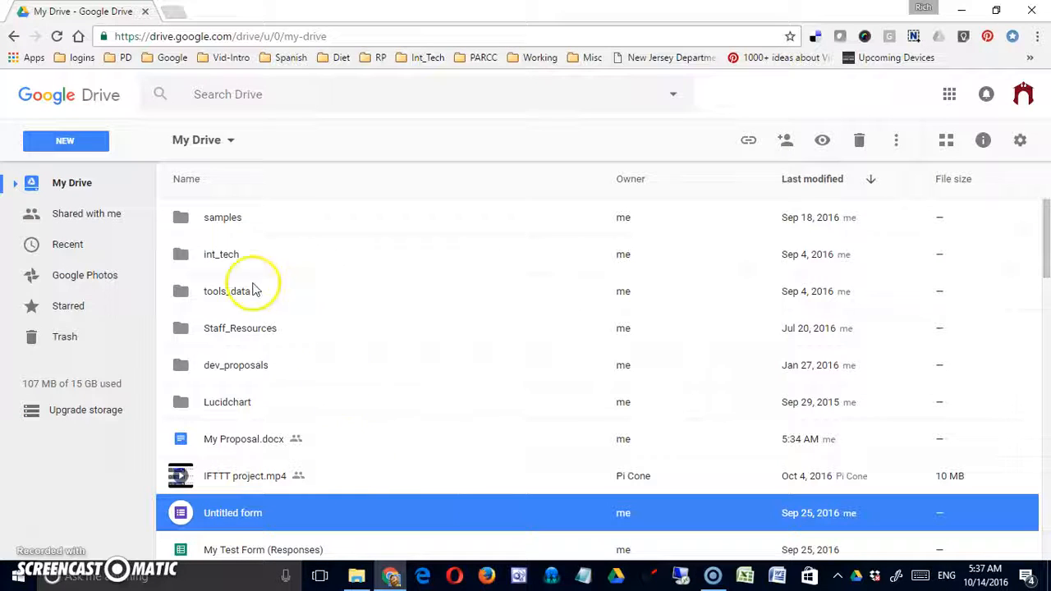
- Create a new folder named 'My shared folder'
{"action": "left_click", "coordinate": [92, 147]}
{"action": "left_click", "coordinate": [81, 169]}
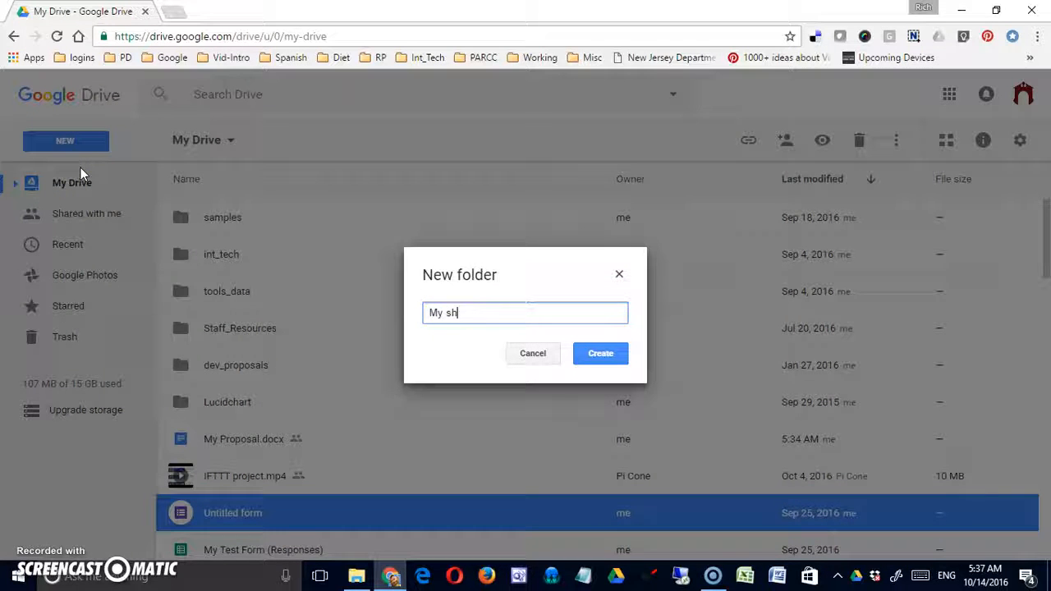
{"action": "type", "text": "My shared folder"}
{"action": "key", "text": "Return"}
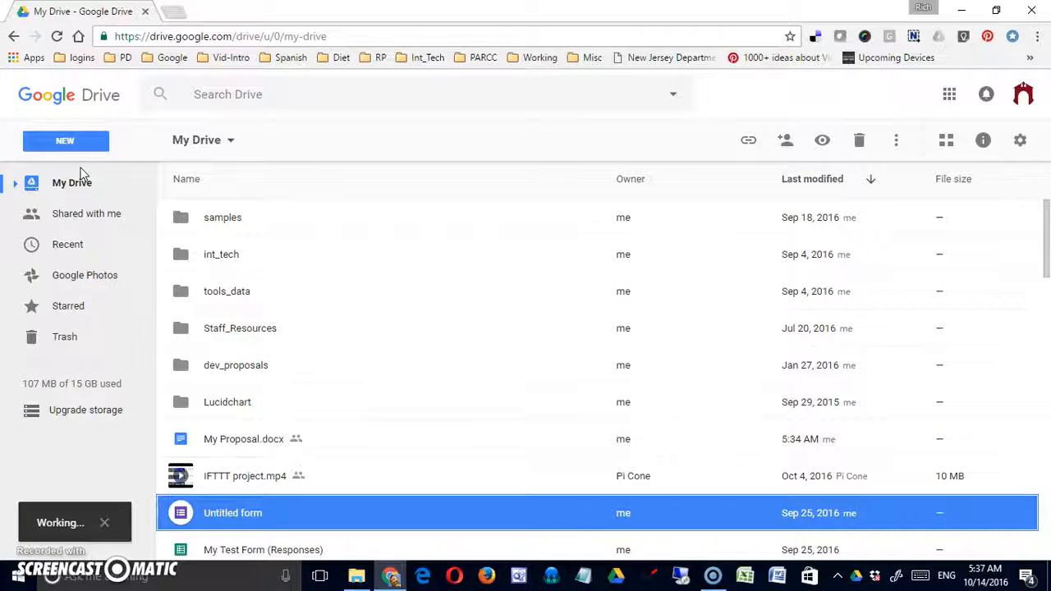
- Share My shared folder with the collaborator as an editor, skipping the notification email
{"action": "left_click", "coordinate": [896, 143]}
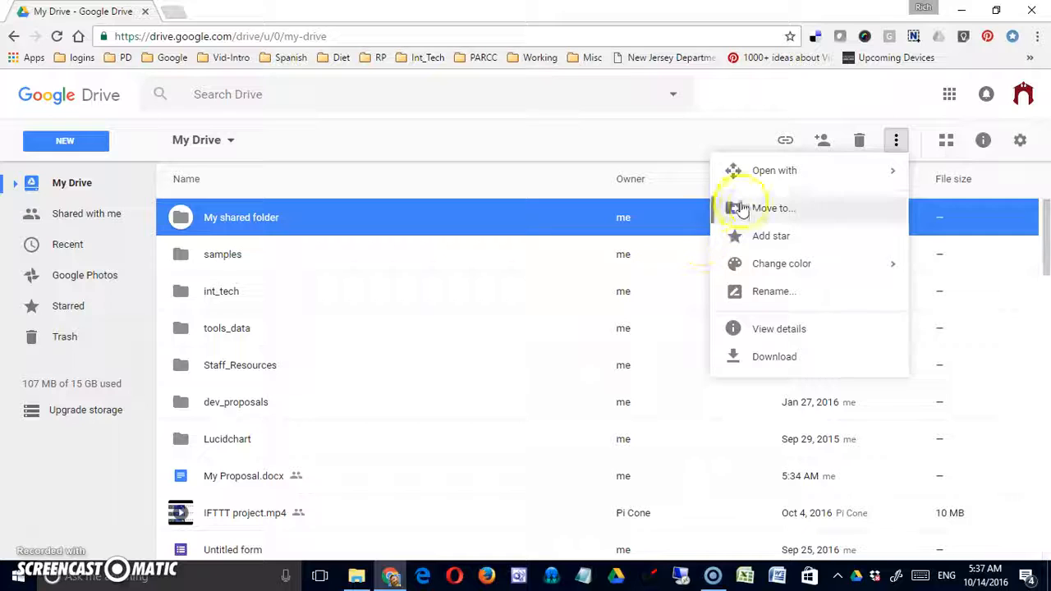
{"action": "left_click", "coordinate": [823, 142]}
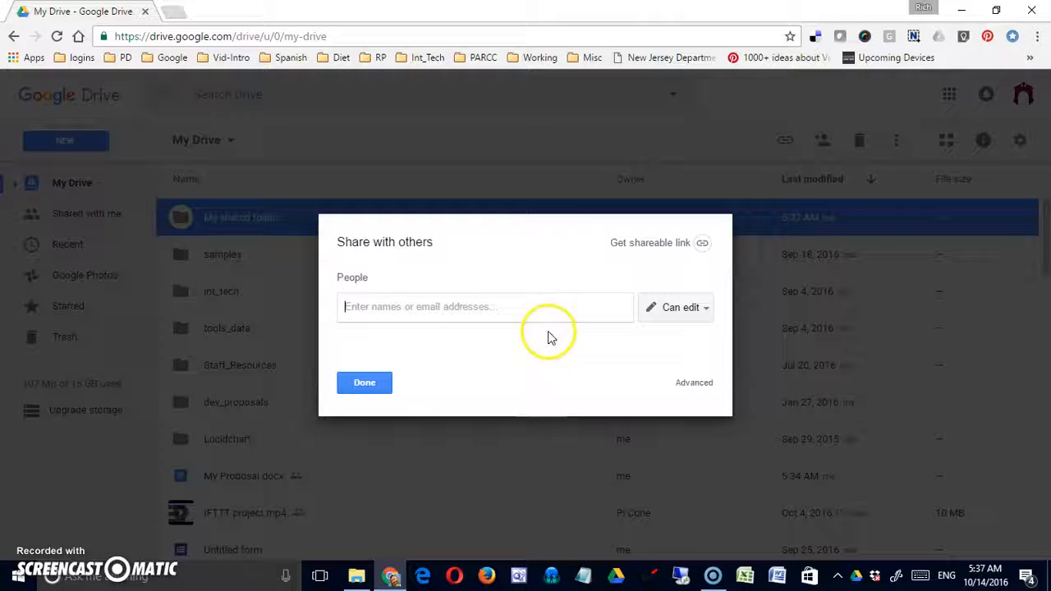
{"action": "left_click", "coordinate": [695, 385]}
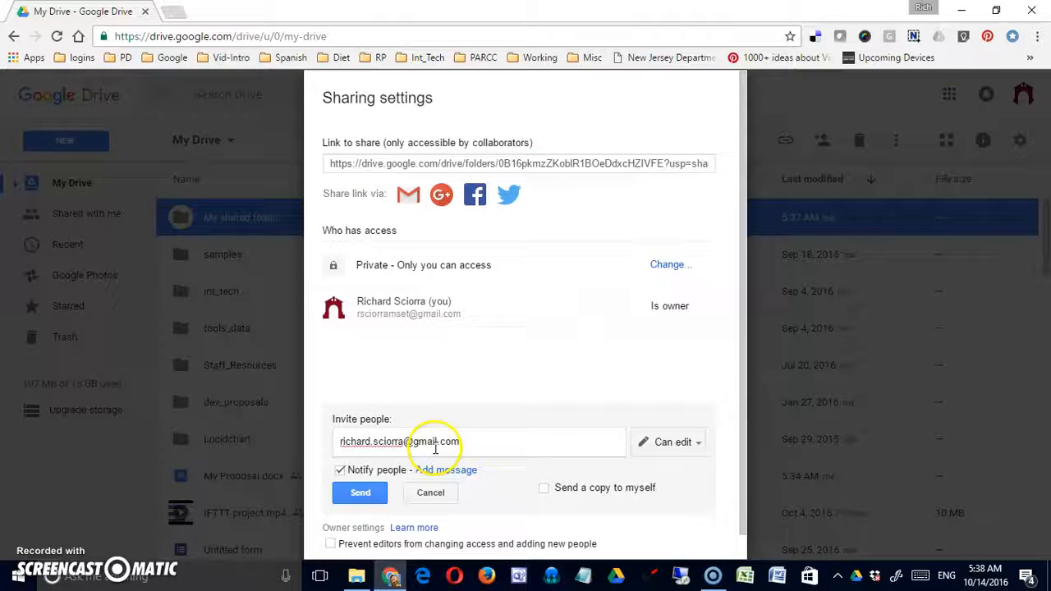
{"action": "key", "text": "Return"}
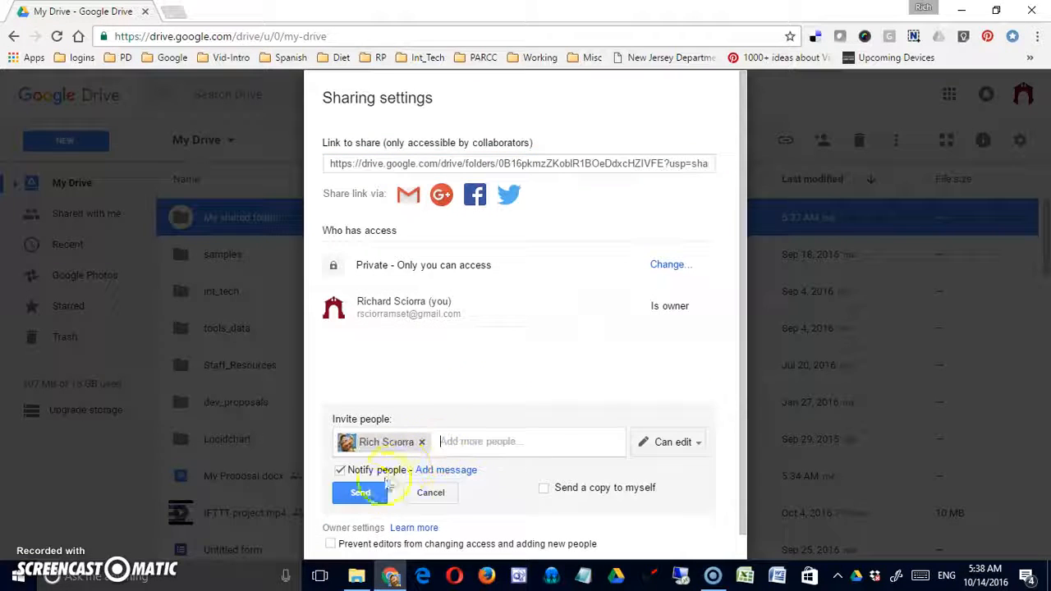
{"action": "left_click", "coordinate": [340, 472]}
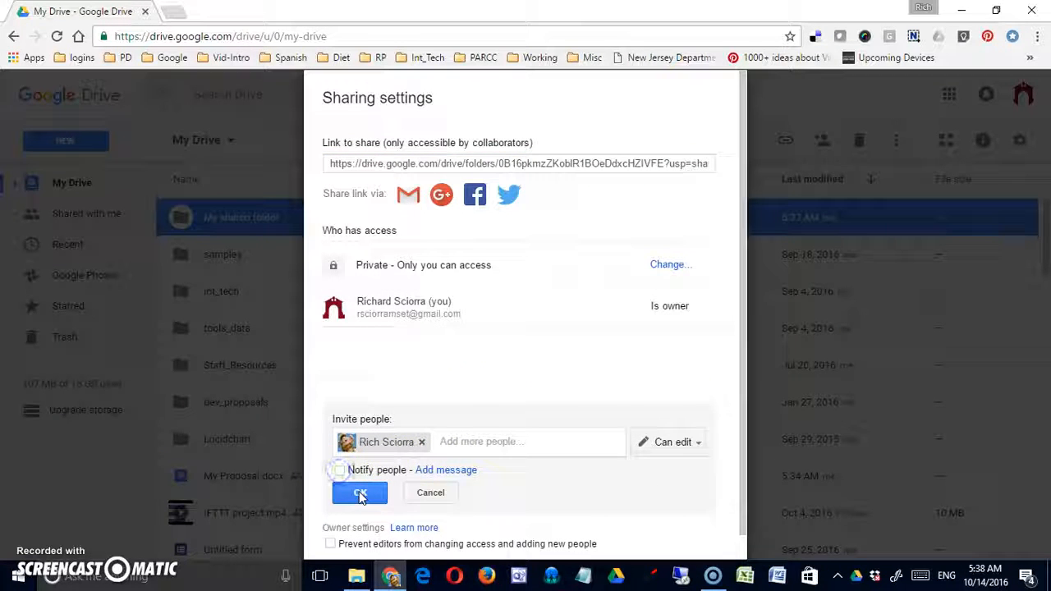
{"action": "left_click", "coordinate": [360, 493]}
{"action": "left_click", "coordinate": [368, 351]}
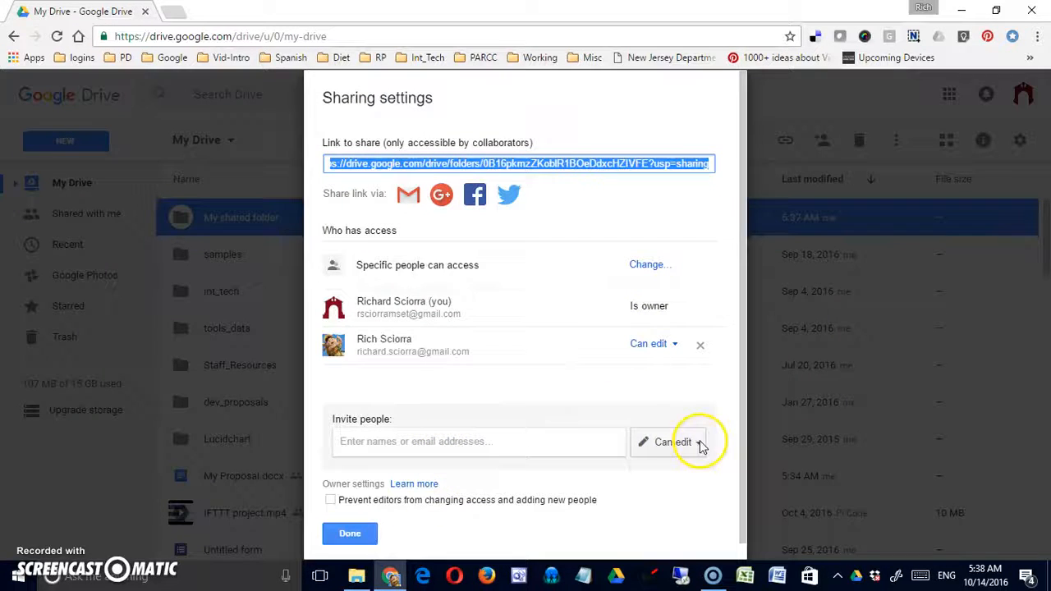
{"action": "left_click", "coordinate": [697, 442]}
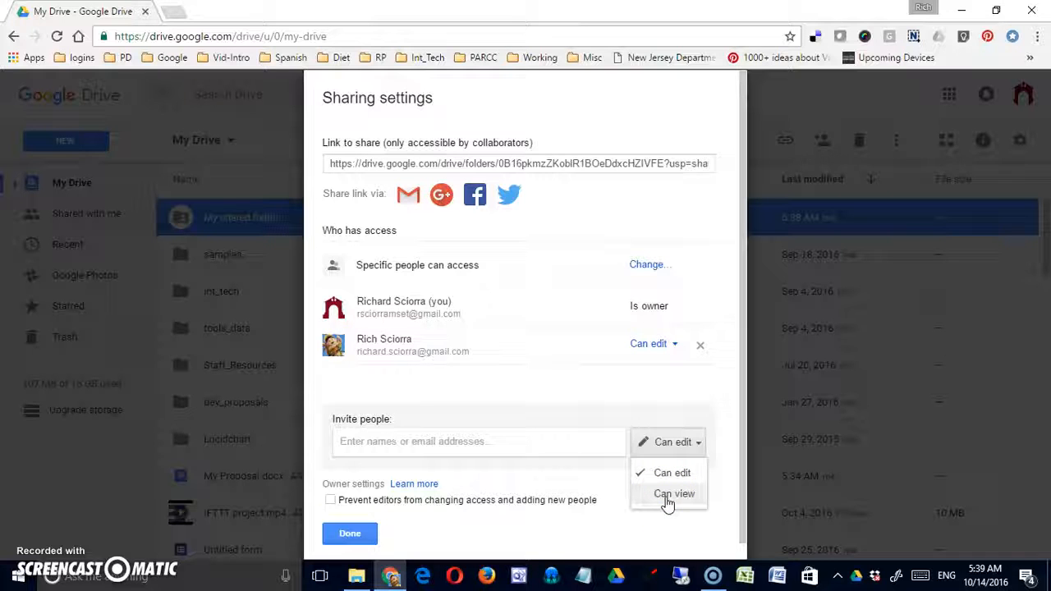
{"action": "left_click", "coordinate": [672, 491]}
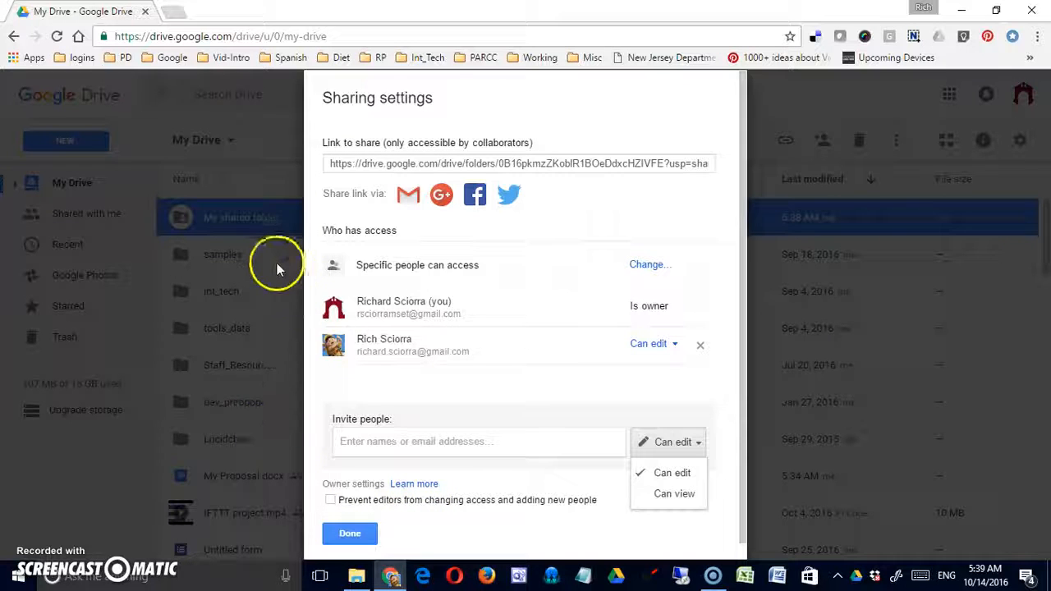
- Move My Proposal.docx into My shared folder, confirm the sharing change, and open the folder
{"action": "left_click", "coordinate": [345, 534]}
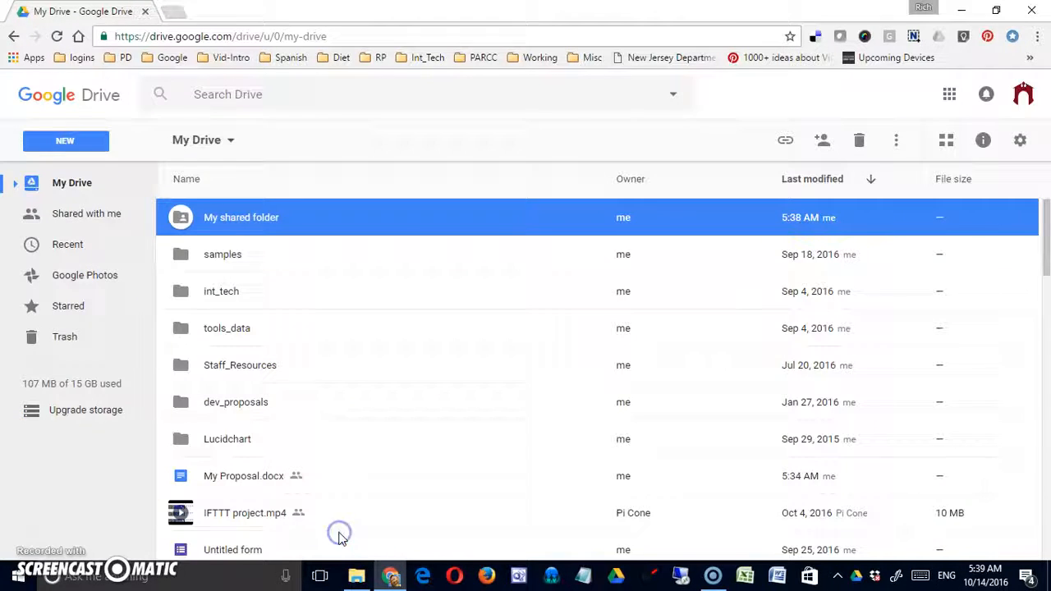
{"action": "left_click_drag", "start_coordinate": [218, 482], "coordinate": [251, 217]}
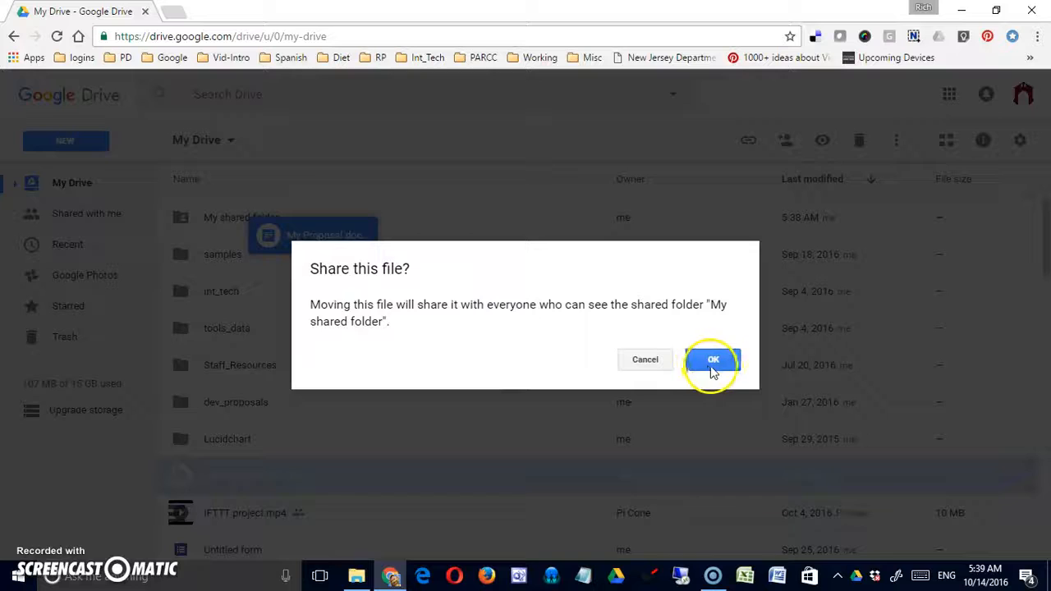
{"action": "left_click", "coordinate": [712, 364]}
{"action": "double_click", "coordinate": [233, 218]}
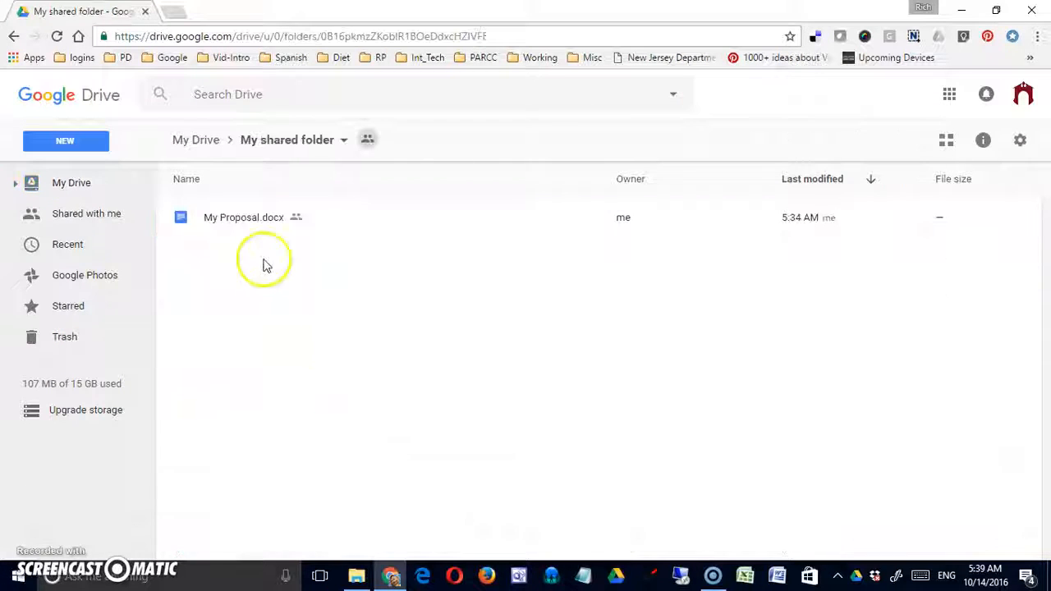
- Check in My Proposal.docx's advanced sharing settings that the collaborator has Can edit access
{"action": "right_click", "coordinate": [247, 218]}
{"action": "left_click", "coordinate": [304, 296]}
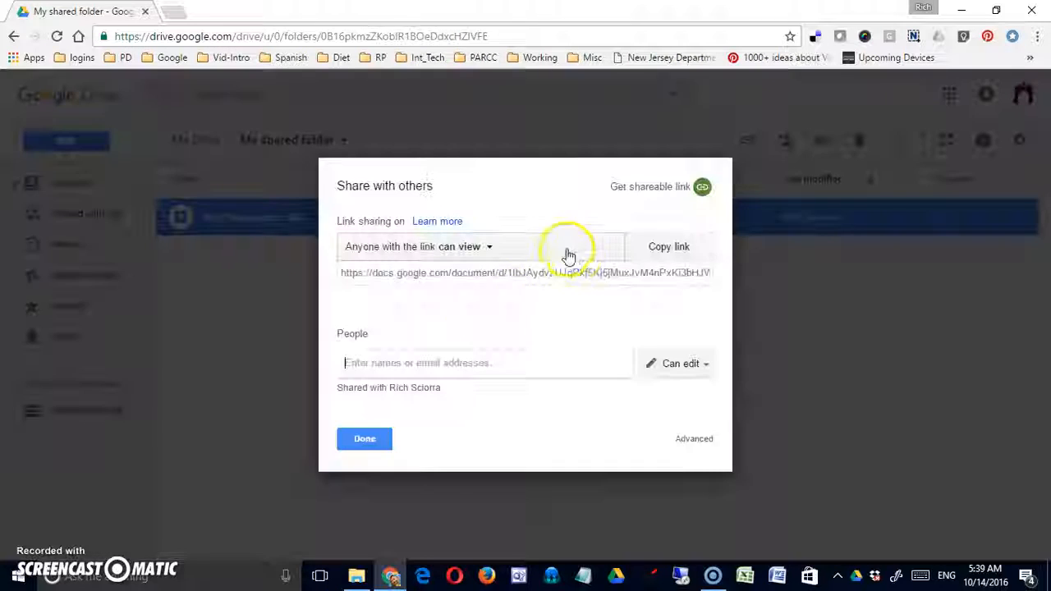
{"action": "left_click", "coordinate": [694, 443]}
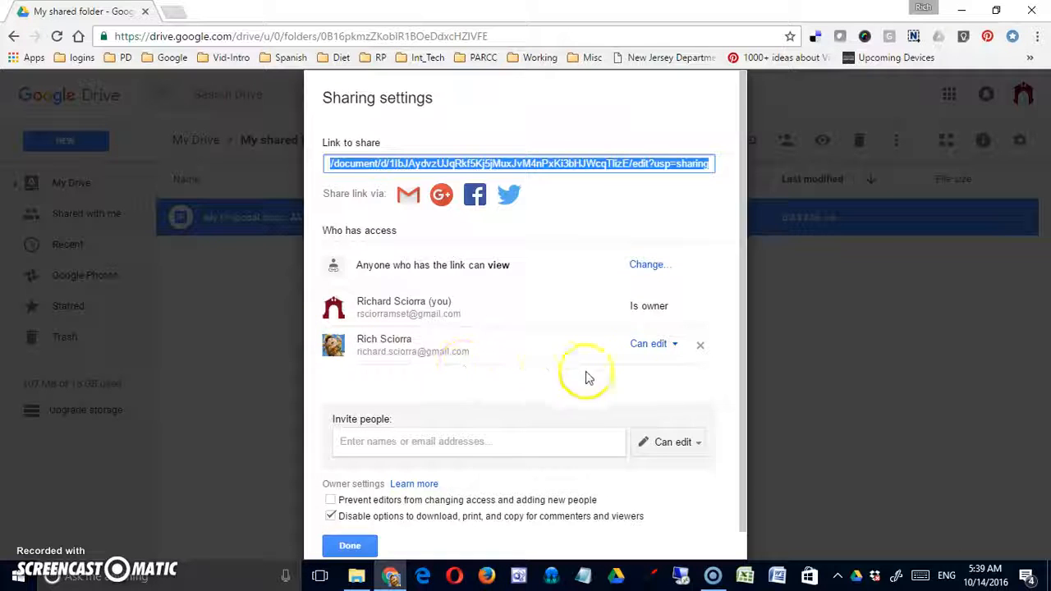
{"action": "left_click", "coordinate": [678, 348]}
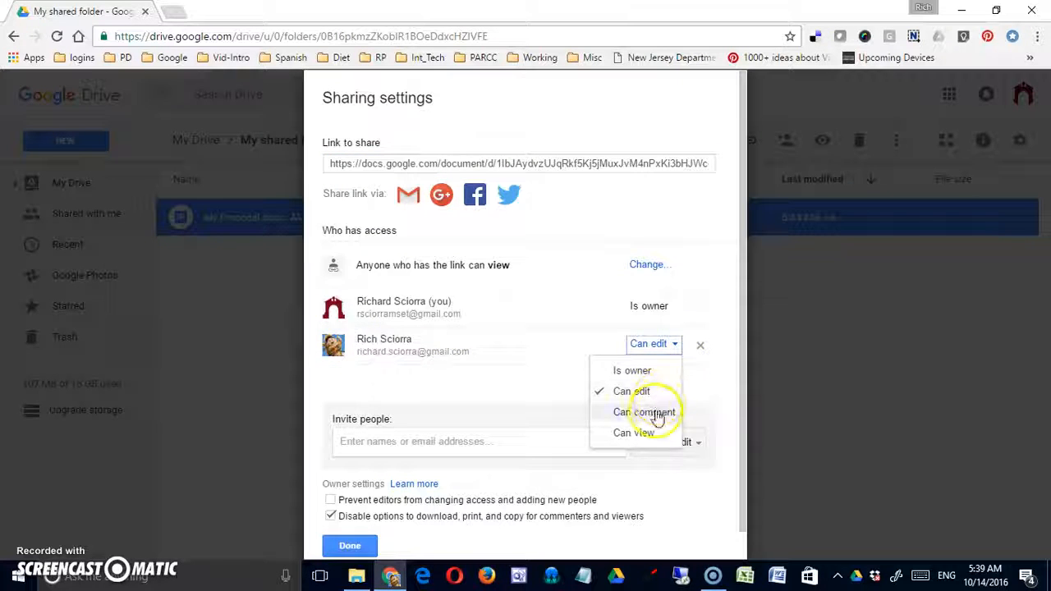
{"action": "left_click", "coordinate": [350, 546]}
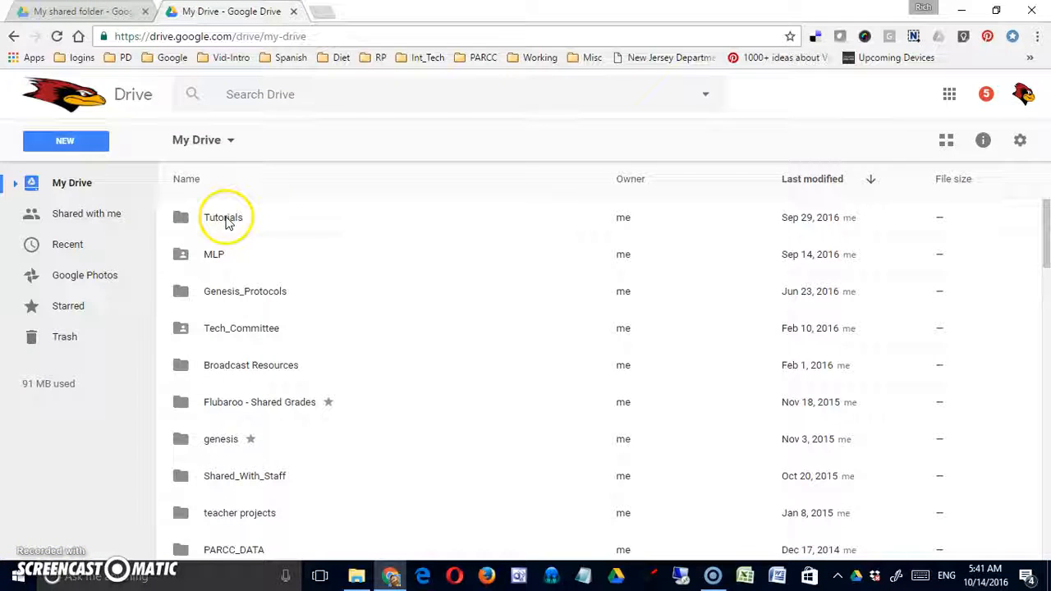
- Review the Tutorials folder's link sharing options and cancel, leaving link sharing Off
{"action": "left_click", "coordinate": [199, 224]}
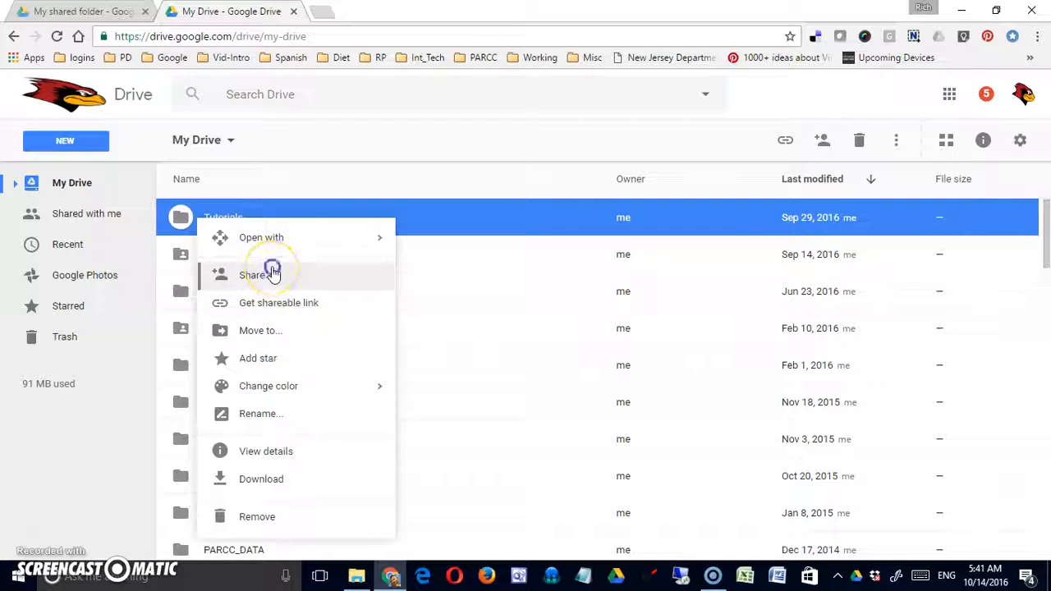
{"action": "left_click", "coordinate": [269, 272]}
{"action": "left_click", "coordinate": [702, 383]}
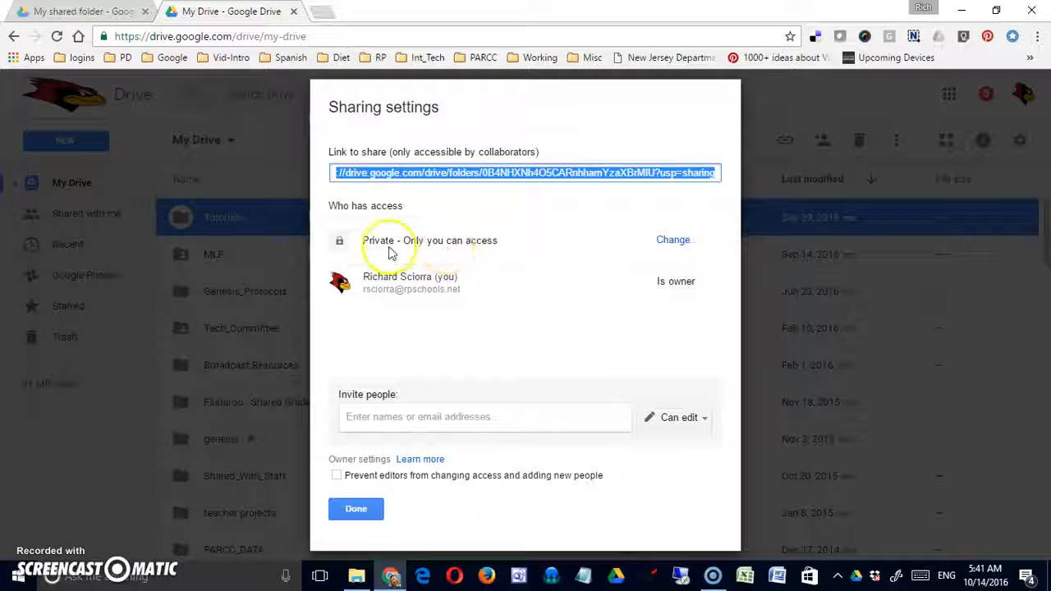
{"action": "left_click", "coordinate": [674, 239]}
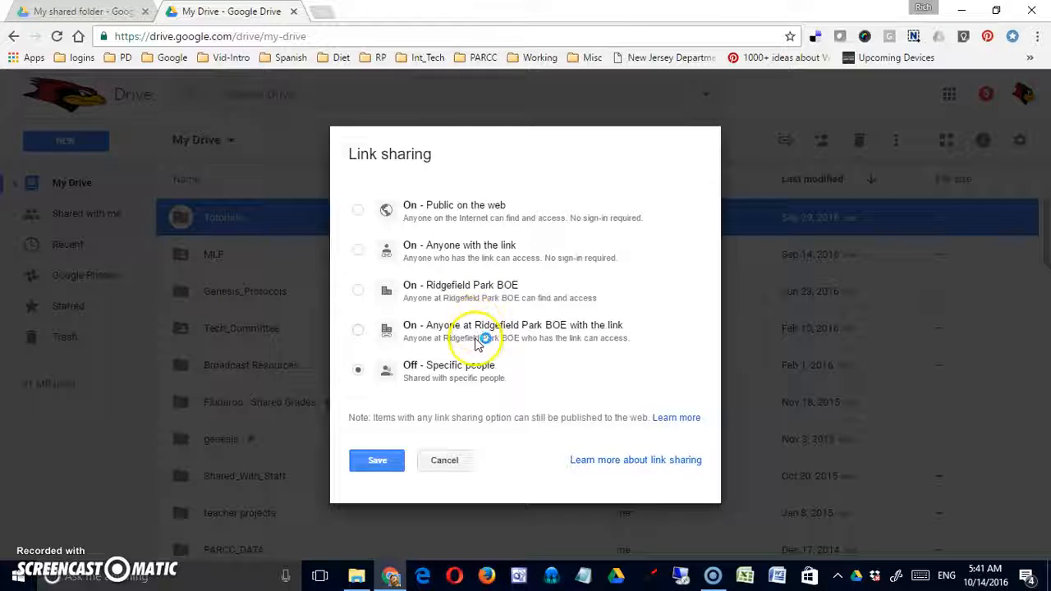
{"action": "left_click", "coordinate": [444, 466]}
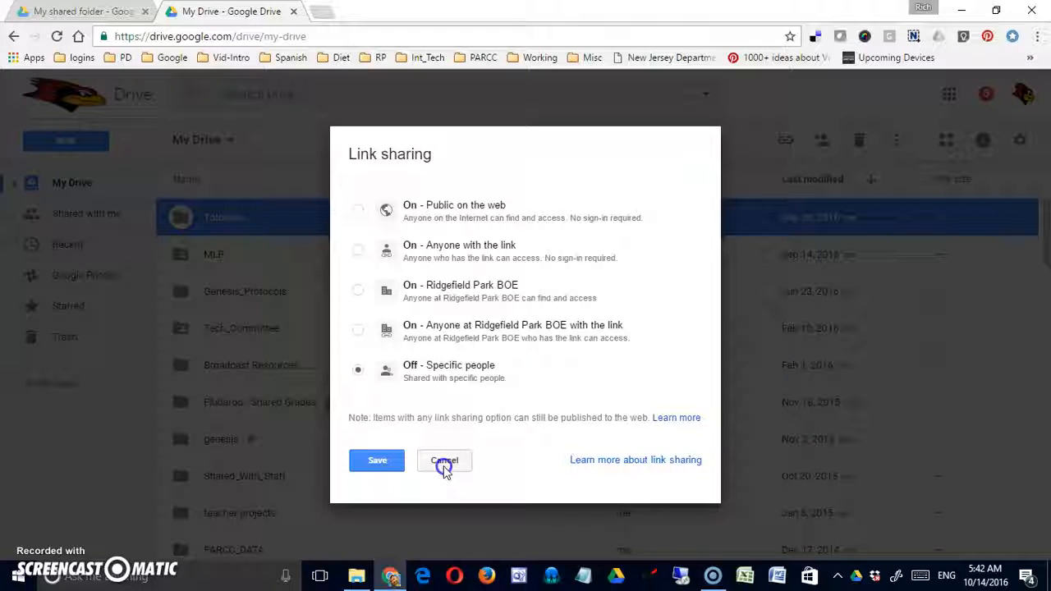